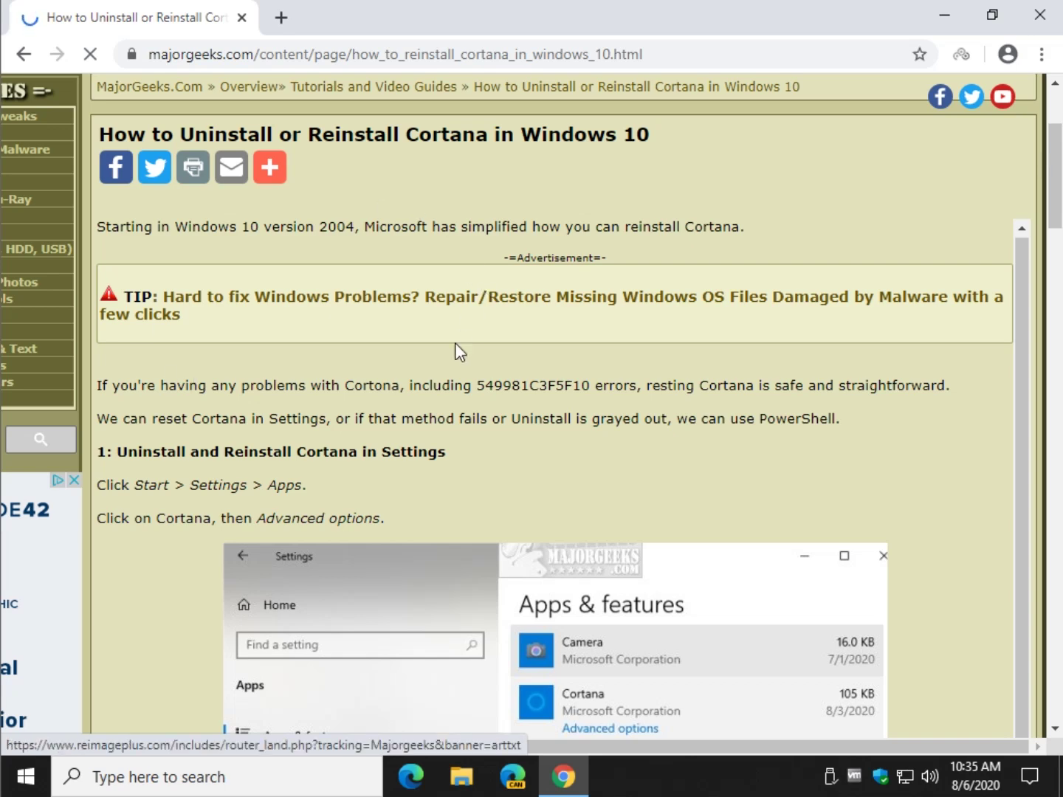
# Step: Scroll the MajorGeeks Cortana guide down to its Settings-based Repair, Reset and Uninstall options
pyautogui.scroll(-1, 454, 343)
pyautogui.scroll(-2, 455, 342)
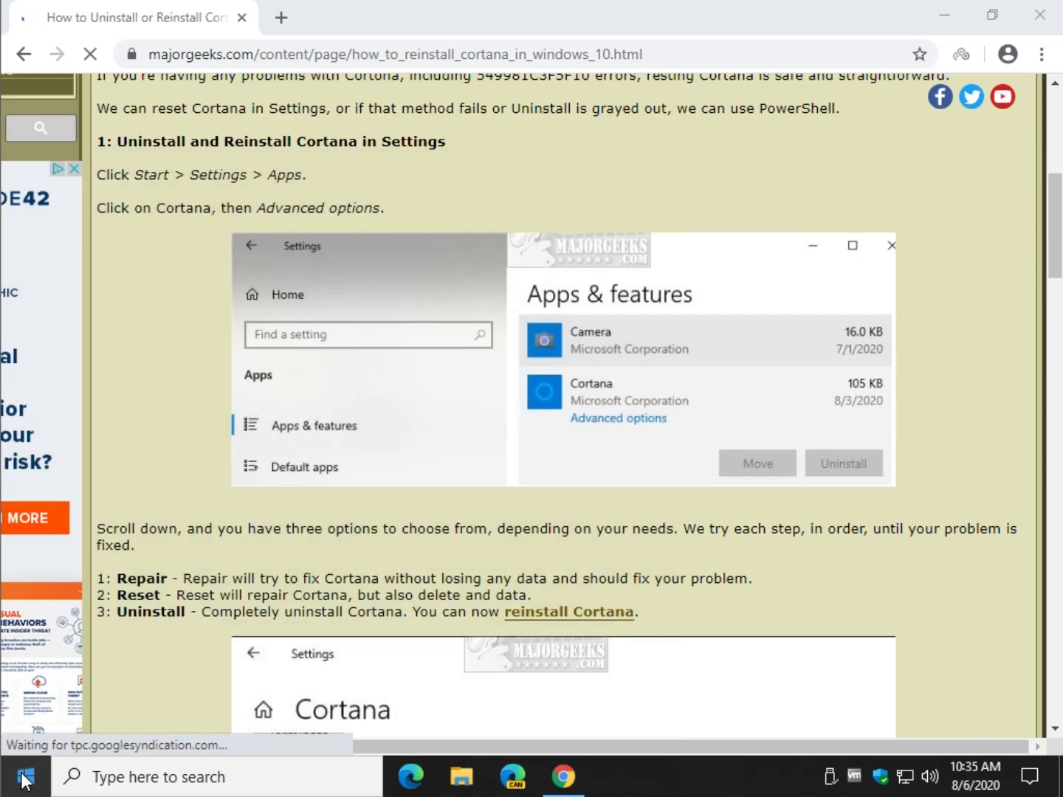
# Step: Open Cortana's Advanced options from Settings > Apps & features, showing version 2.2007.24723.0
pyautogui.click(25, 780)
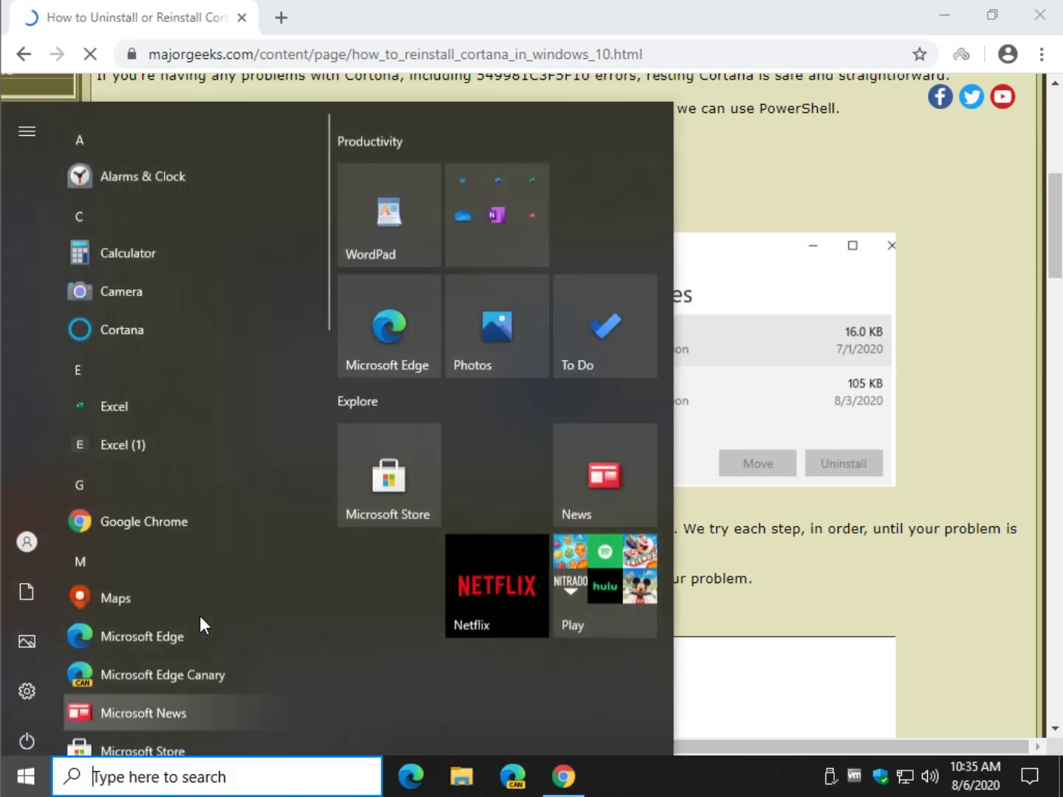
pyautogui.click(24, 681)
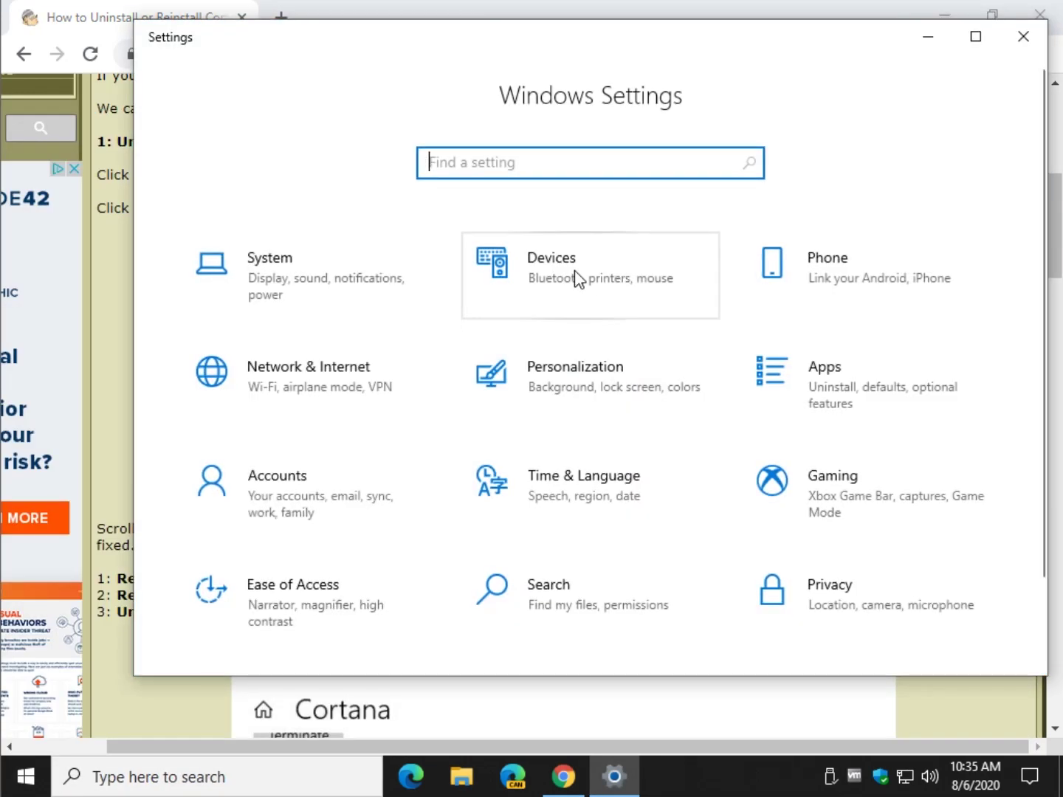
pyautogui.click(865, 402)
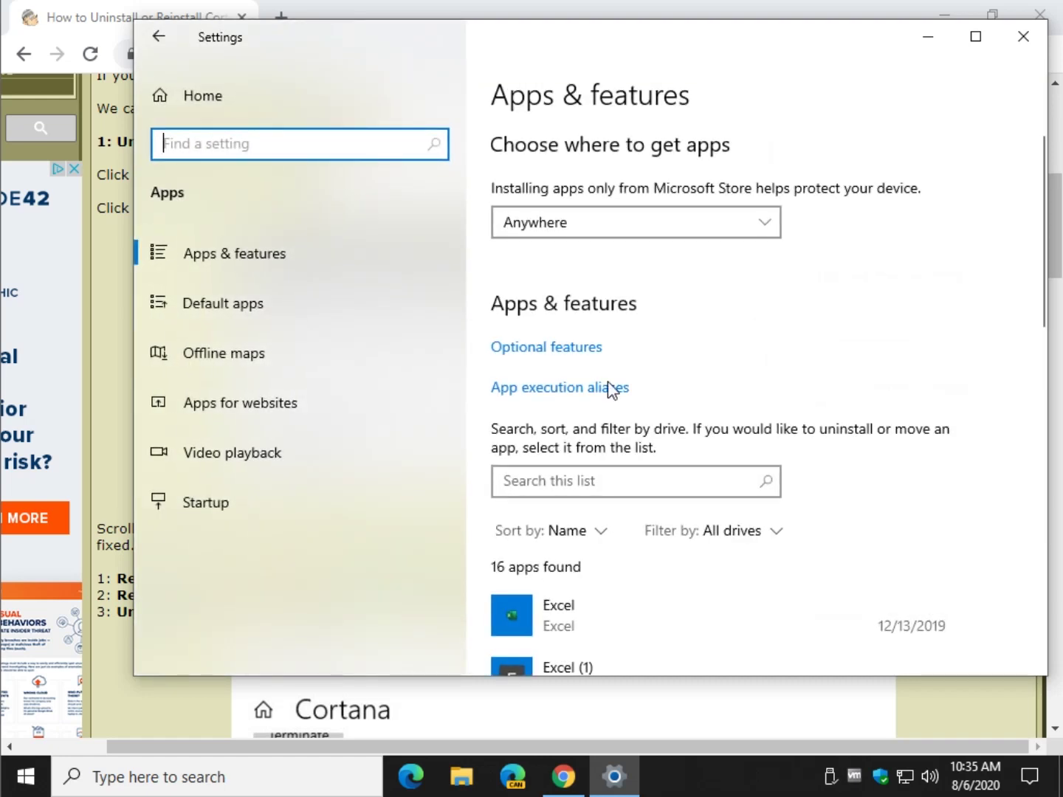
pyautogui.scroll(-5, 610, 389)
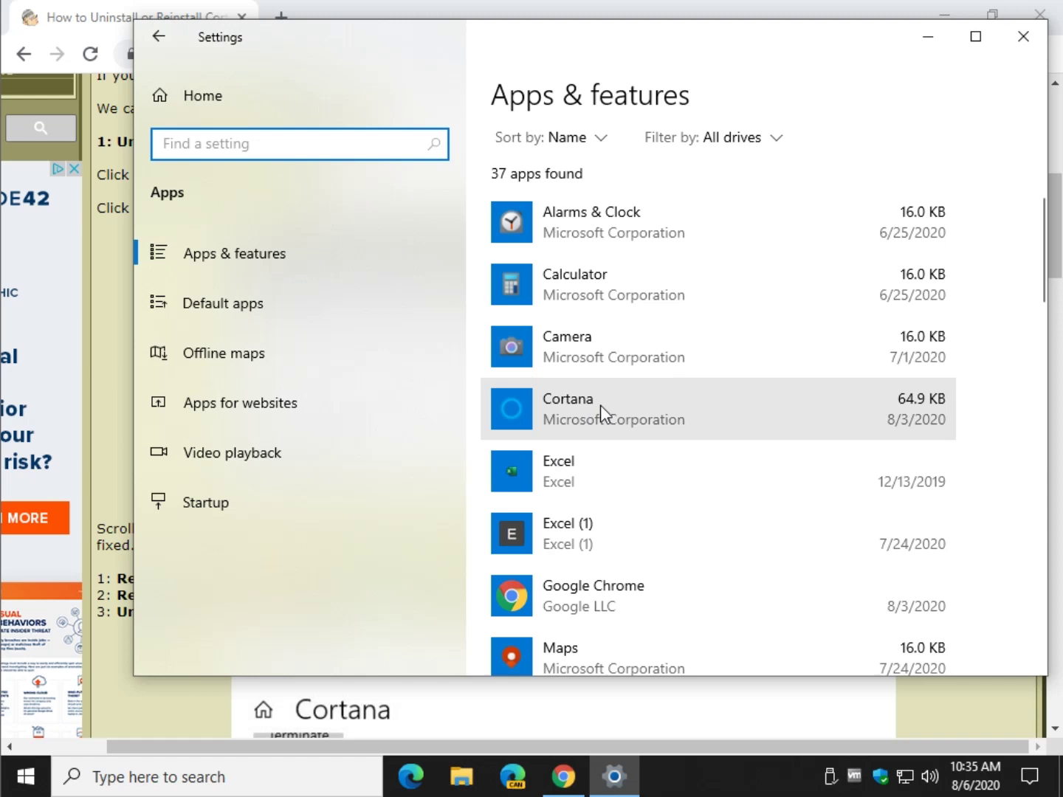
pyautogui.click(601, 406)
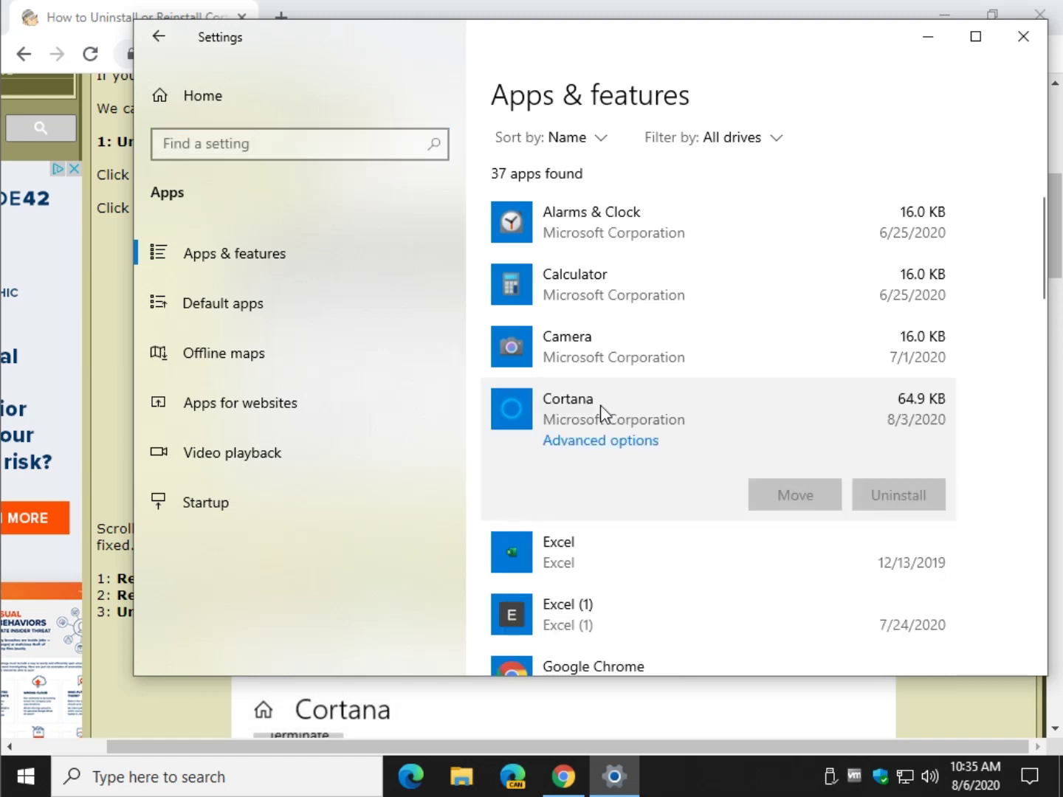
pyautogui.click(733, 363)
pyautogui.click(667, 475)
pyautogui.click(593, 441)
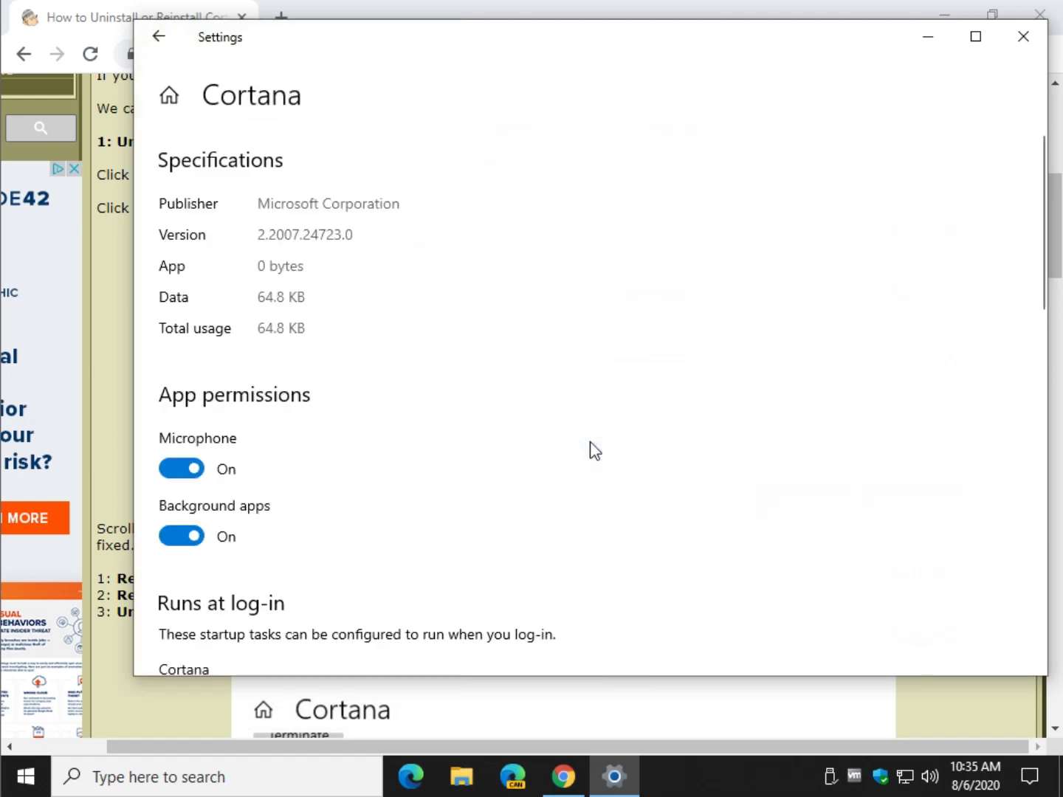
# Step: Repair Cortana, then reset it and confirm deleting its app data
pyautogui.scroll(-10, 501, 408)
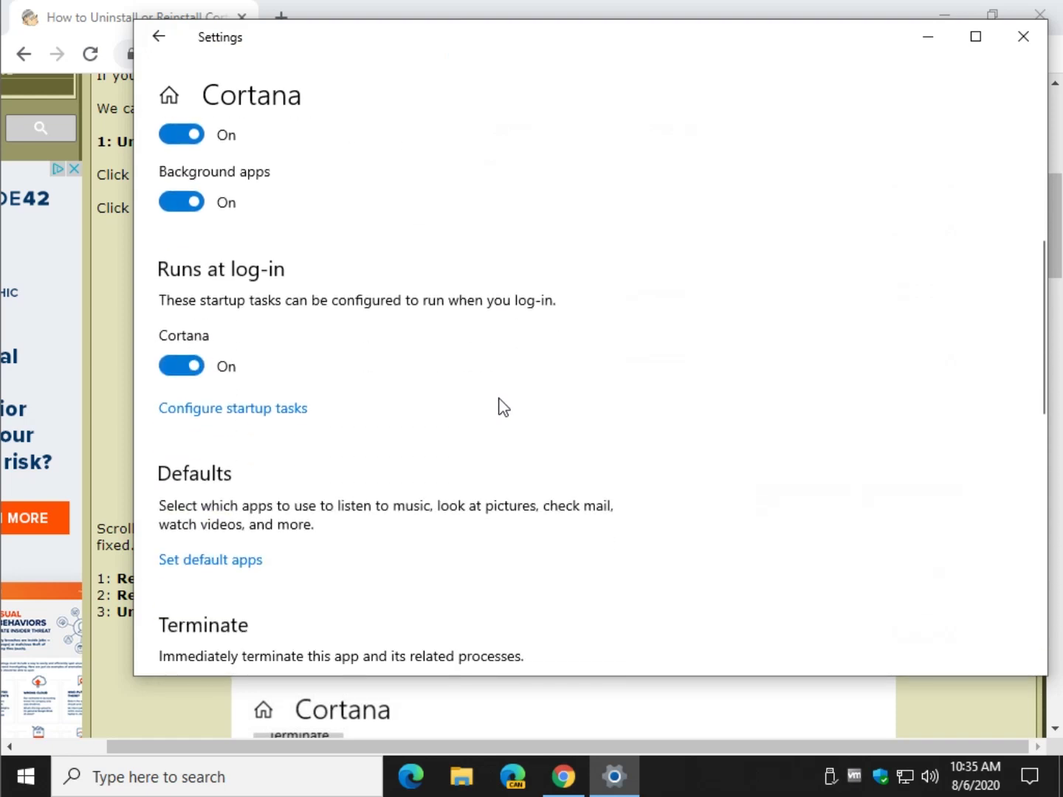
pyautogui.scroll(-5, 501, 408)
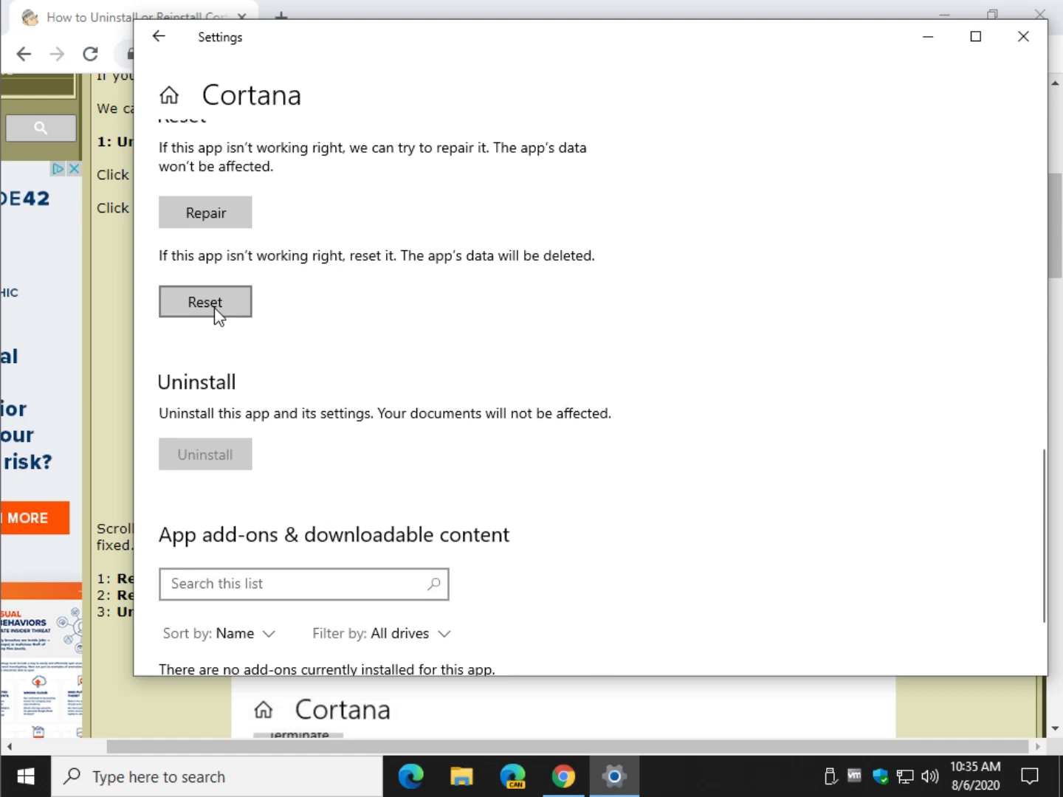
pyautogui.scroll(2, 222, 447)
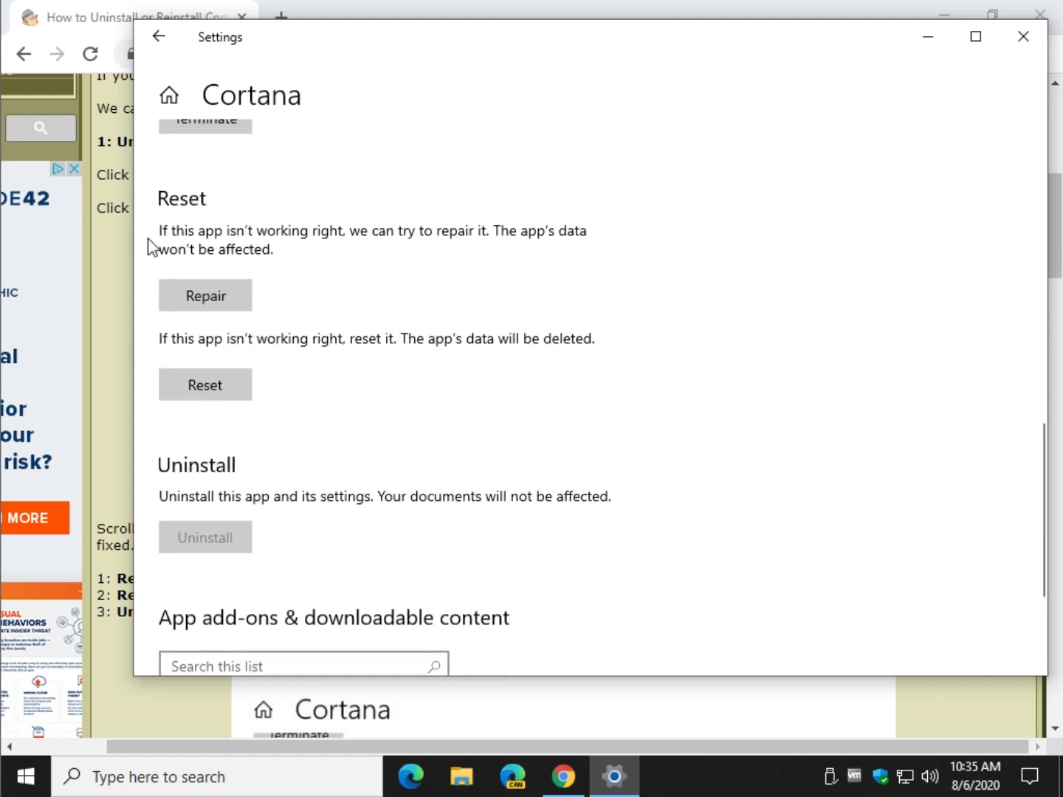
pyautogui.click(219, 299)
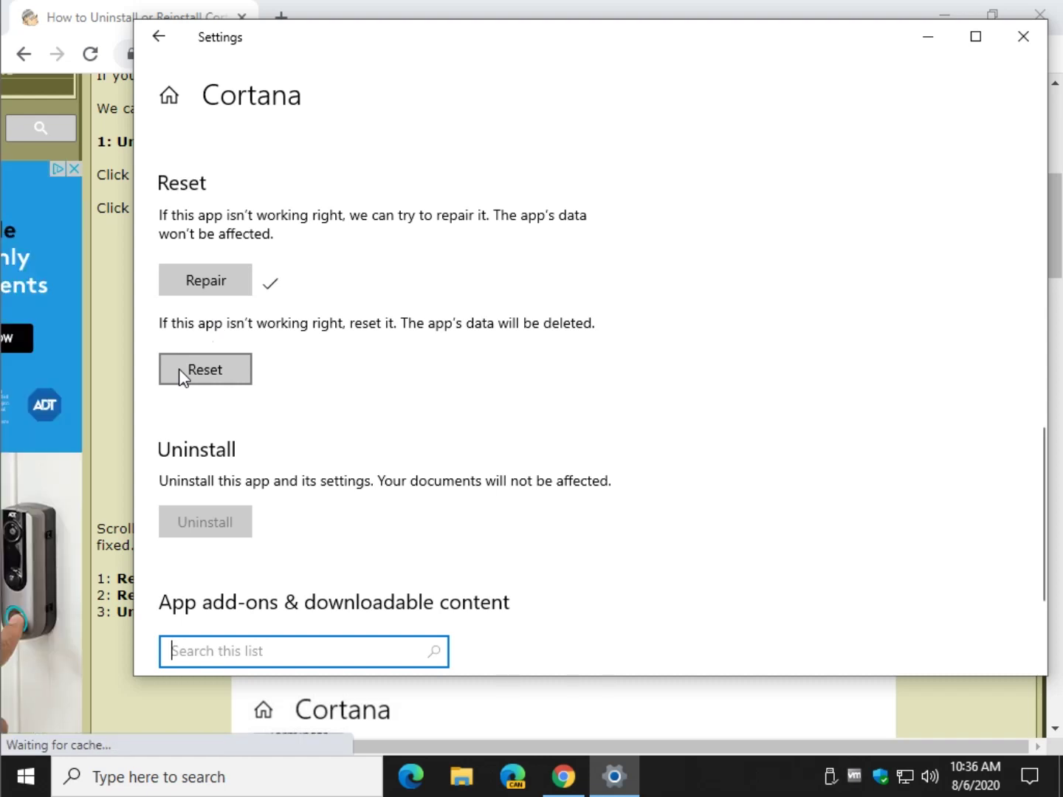
pyautogui.click(207, 366)
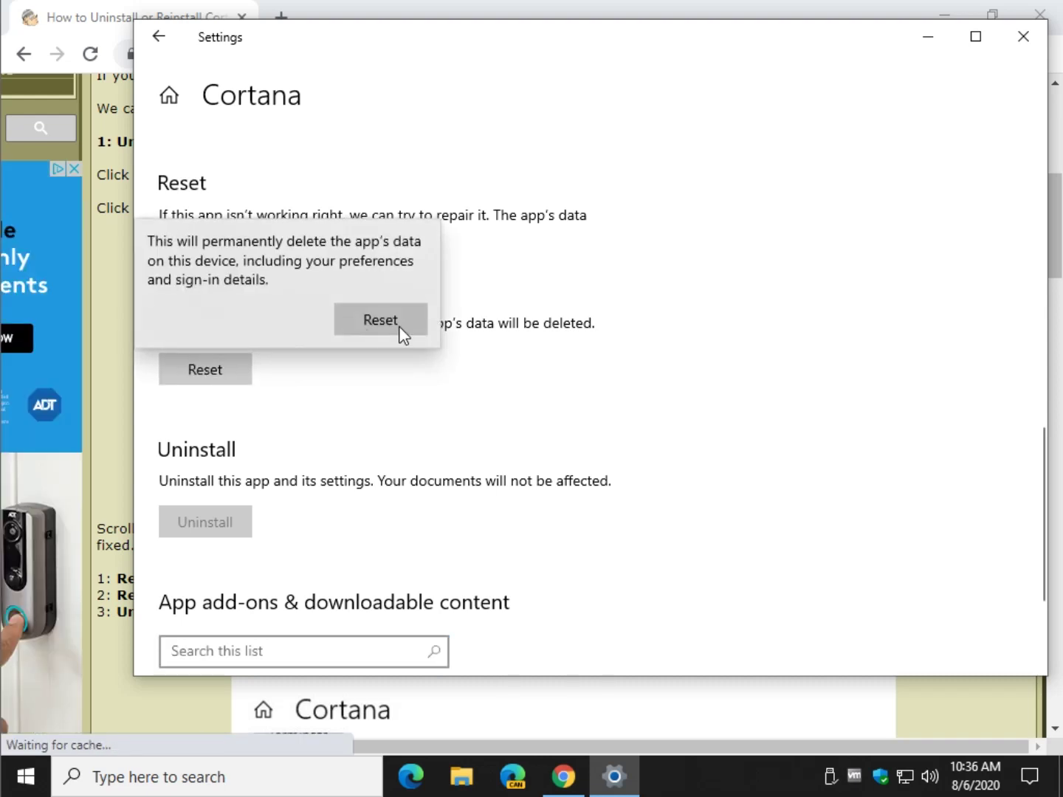
pyautogui.click(373, 319)
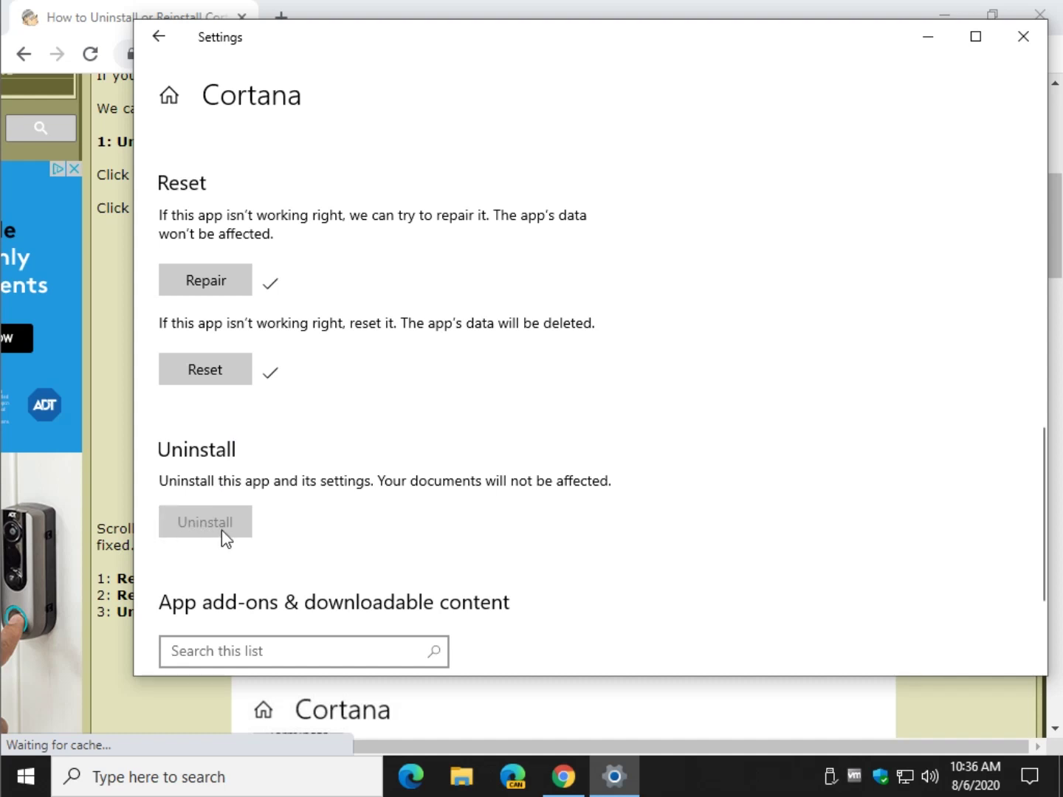
# Step: Close Settings, decline the site's notifications, and scroll the guide to its PowerShell section
pyautogui.click(1023, 36)
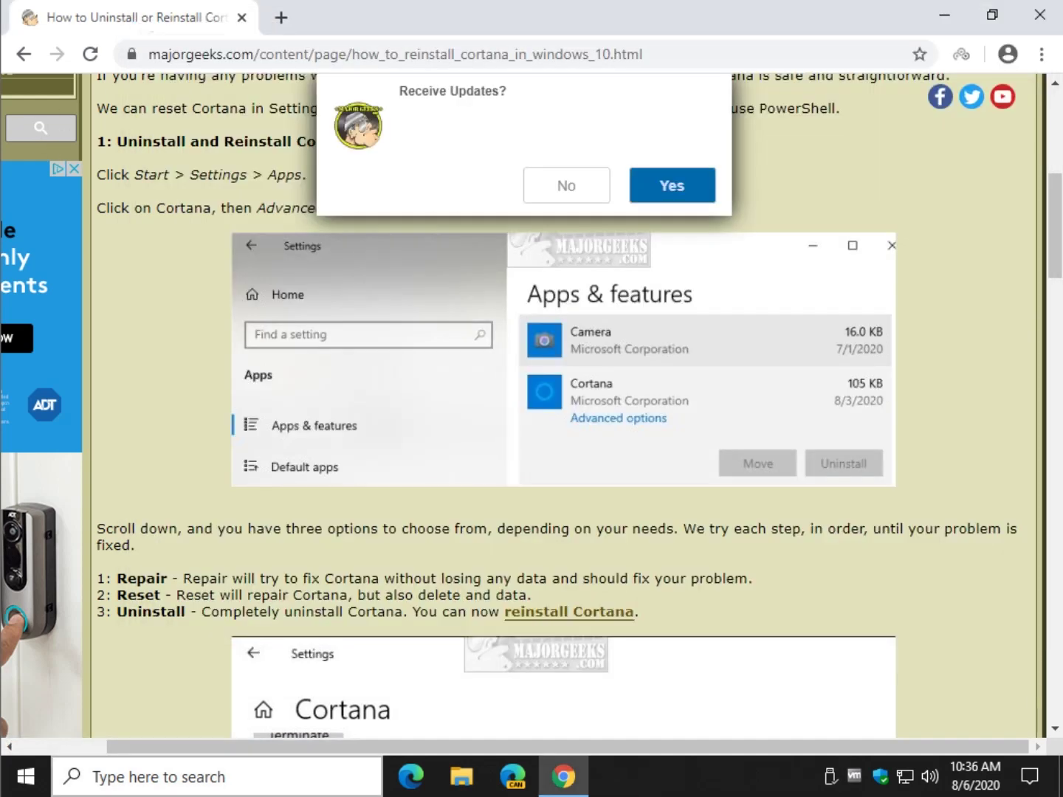
pyautogui.click(567, 194)
pyautogui.scroll(-5, 202, 414)
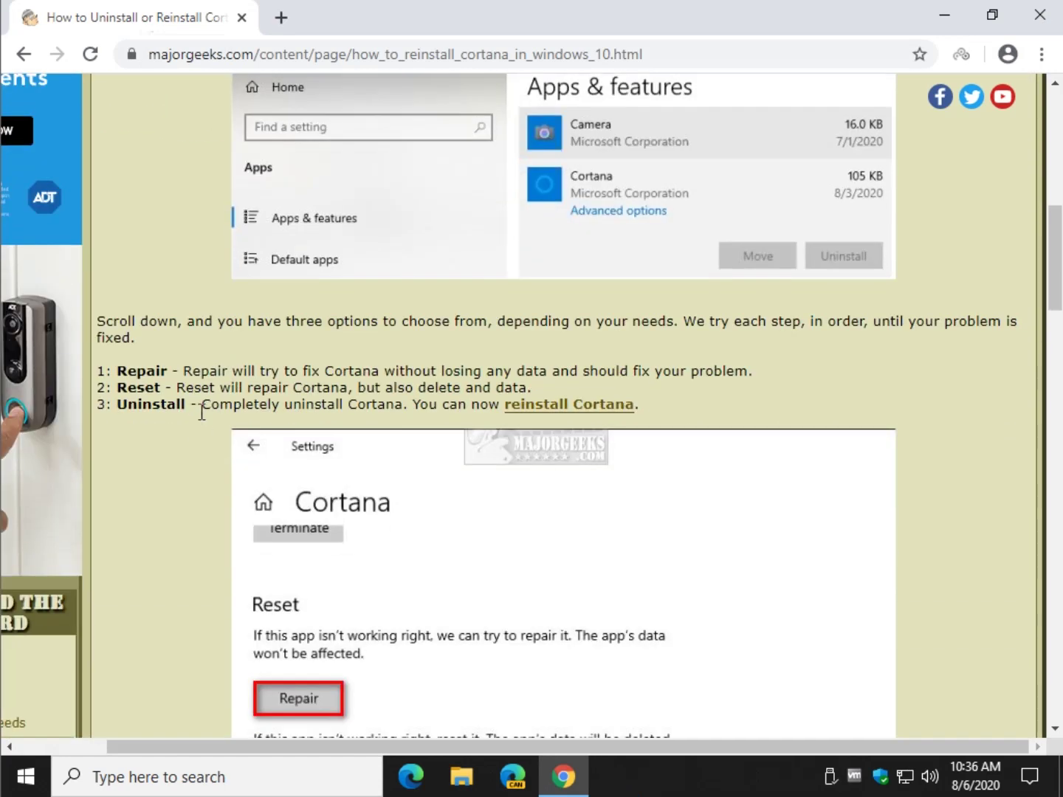
pyautogui.scroll(-8, 204, 421)
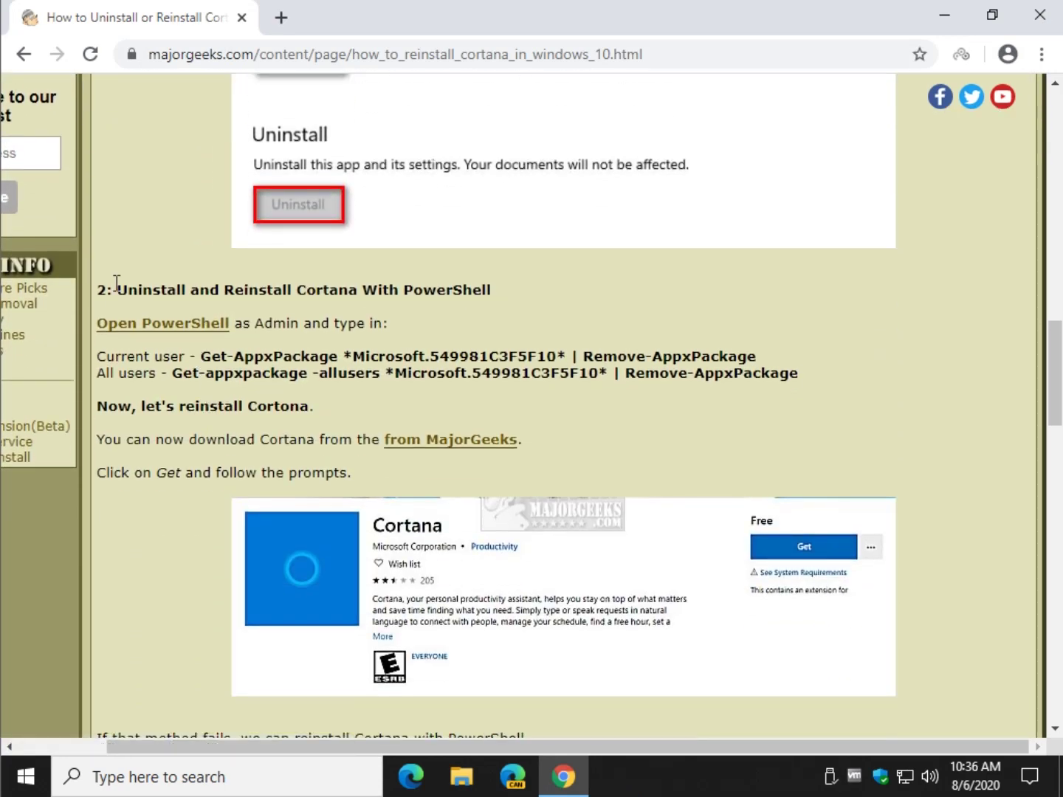
pyautogui.scroll(-1, 155, 194)
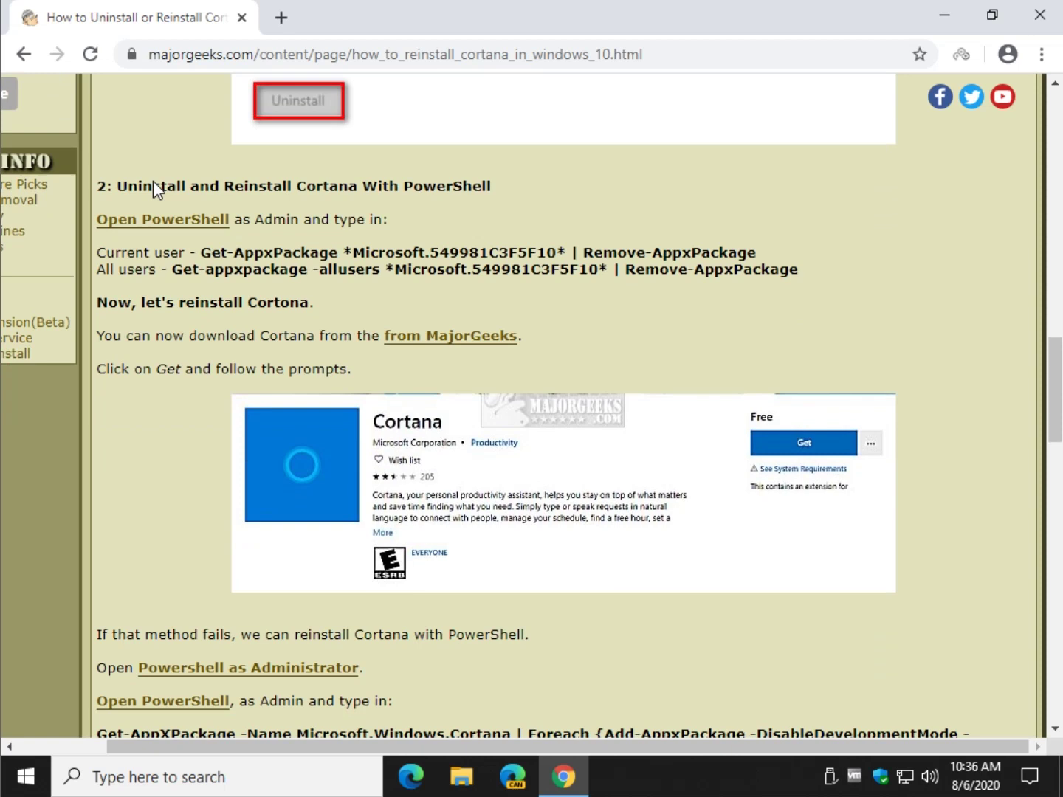
pyautogui.scroll(1, 178, 288)
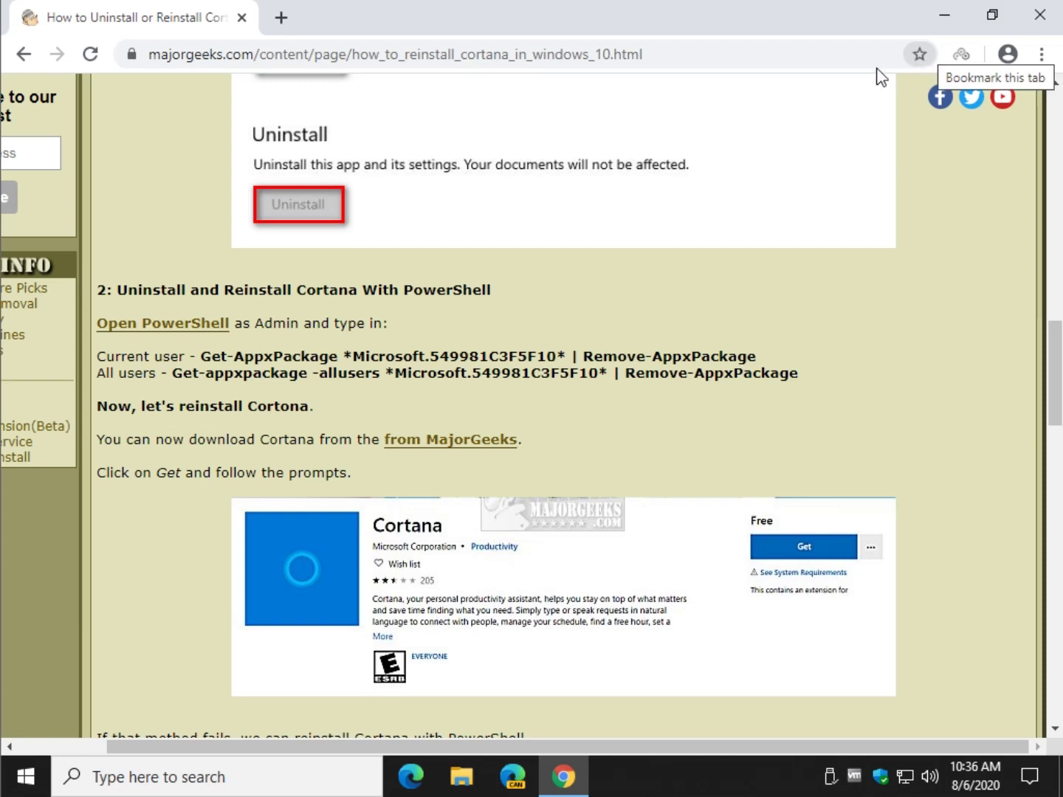
# Step: Copy the current-user Get-AppxPackage | Remove-AppxPackage Cortana command from the guide
pyautogui.click(424, 63)
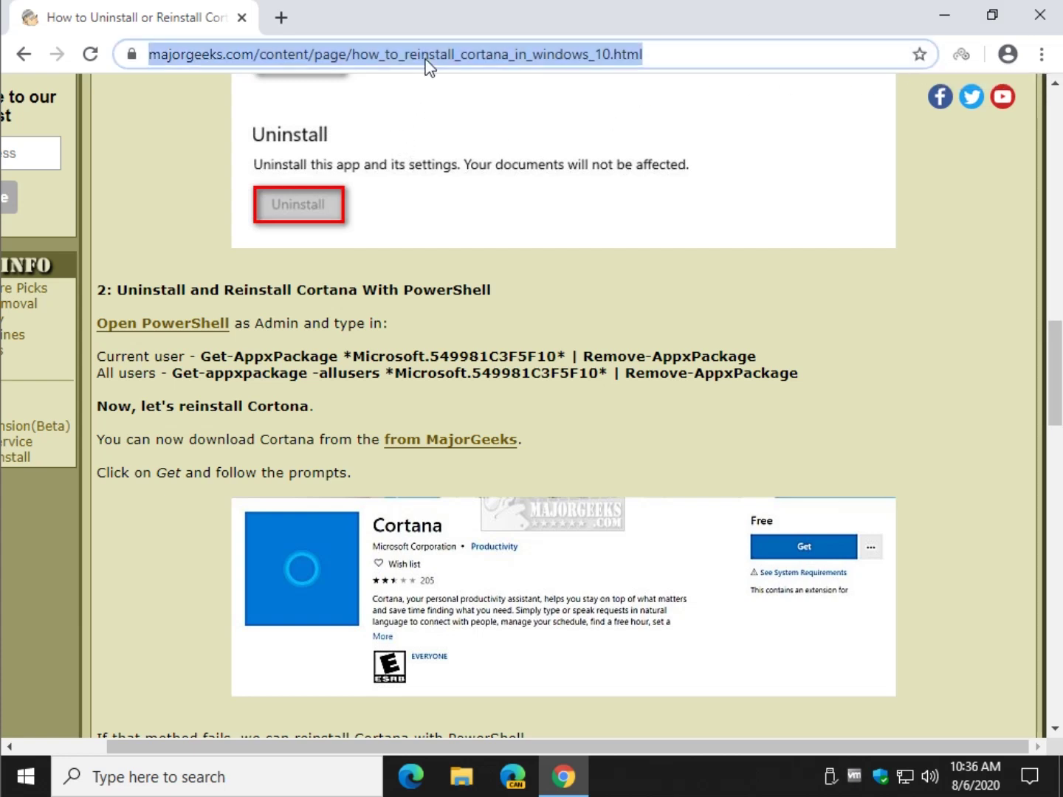
pyautogui.click(470, 337)
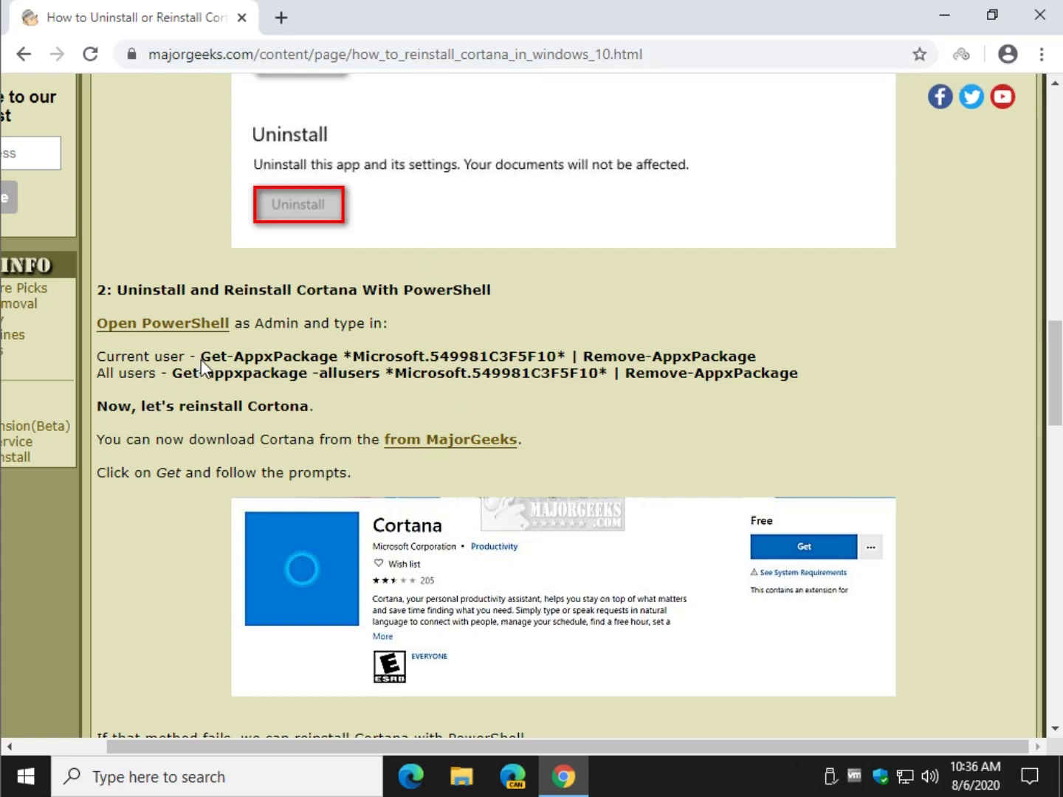
pyautogui.moveTo(202, 357); pyautogui.dragTo(754, 358)
pyautogui.rightClick(755, 358)
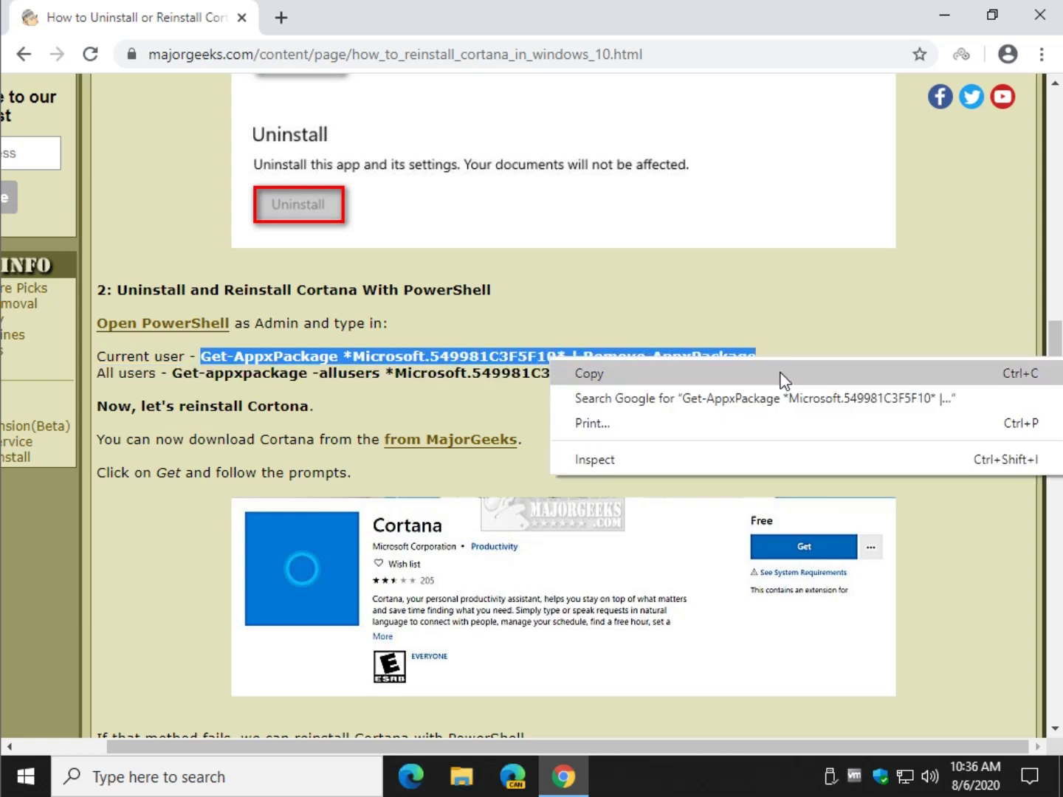
pyautogui.click(780, 375)
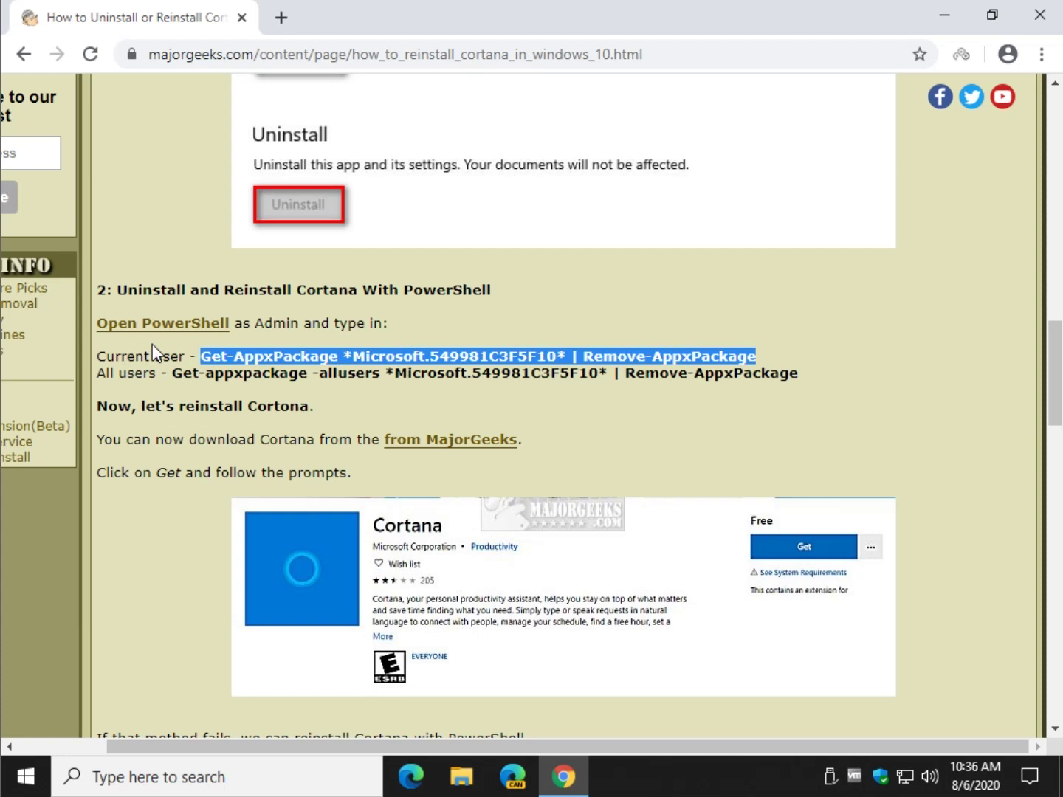
pyautogui.click(128, 365)
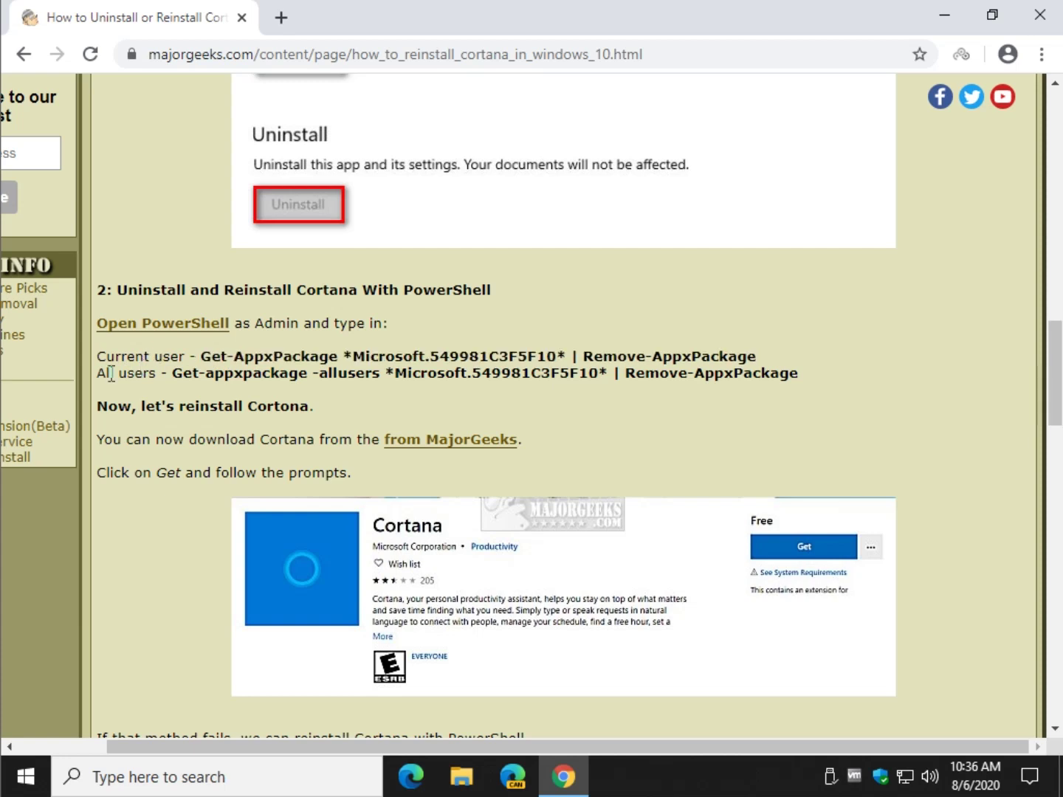
# Step: Select the all-users Cortana removal command, then dismiss its menu and deselect it
pyautogui.moveTo(173, 373); pyautogui.dragTo(808, 374)
pyautogui.rightClick(746, 376)
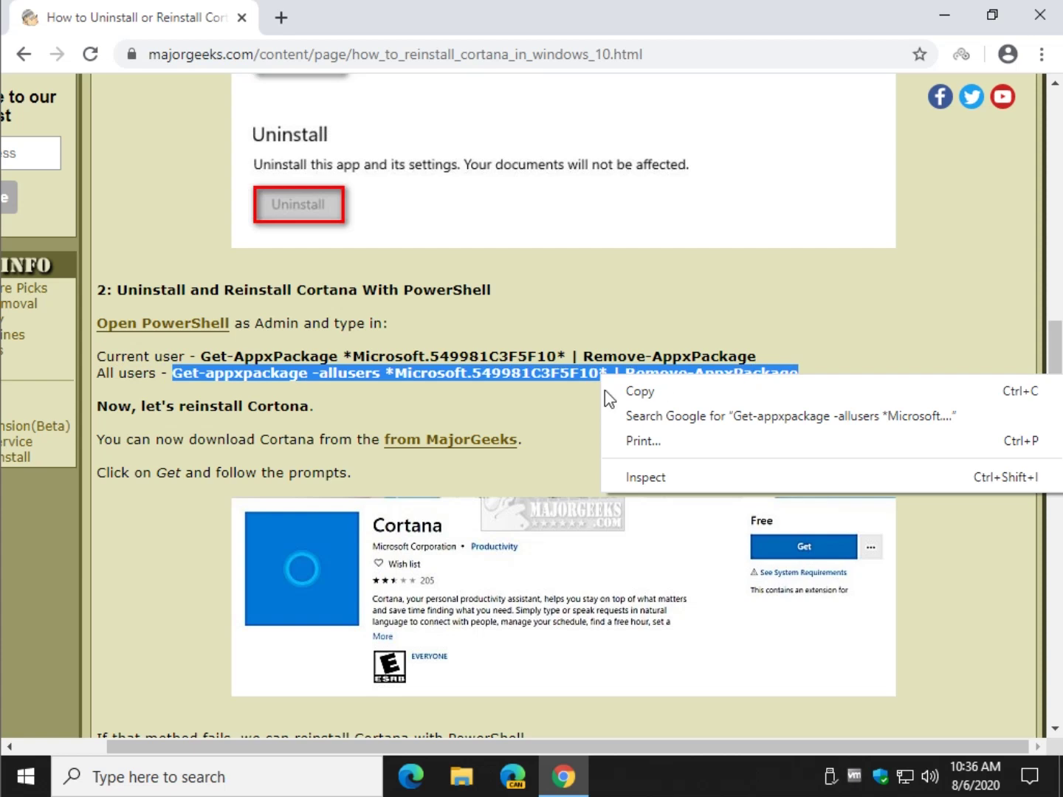
pyautogui.click(567, 306)
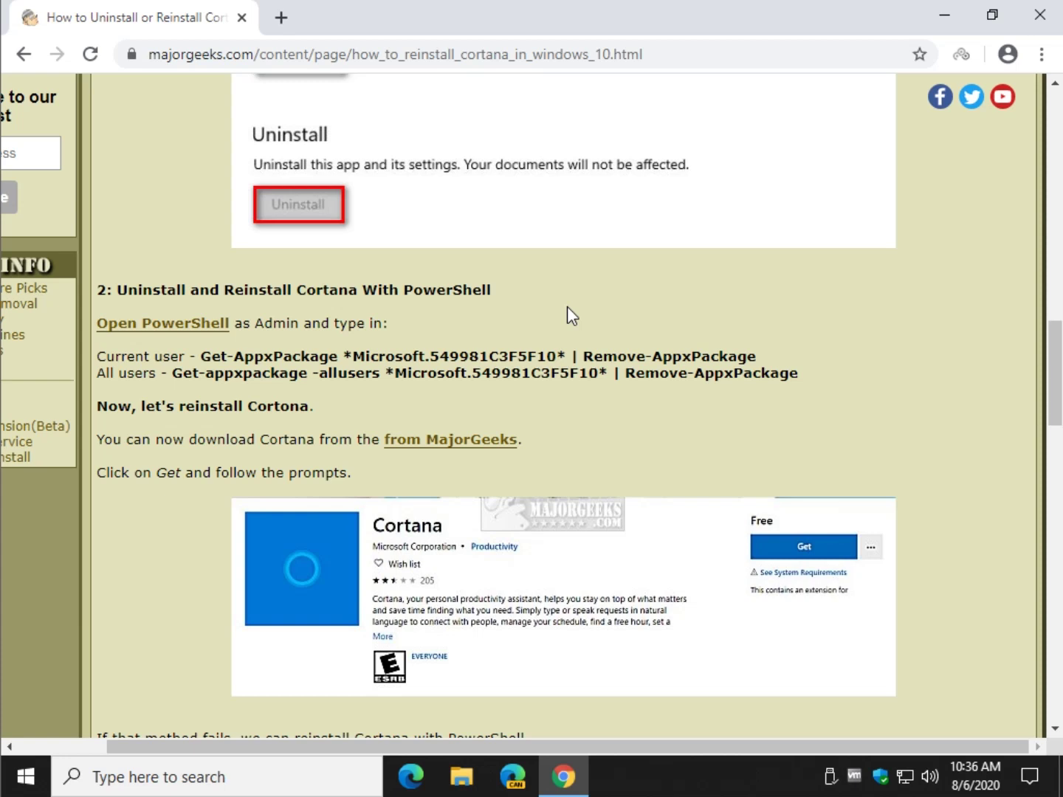
# Step: Launch Windows PowerShell (Admin) from the Win+X menu
pyautogui.press('super+x')
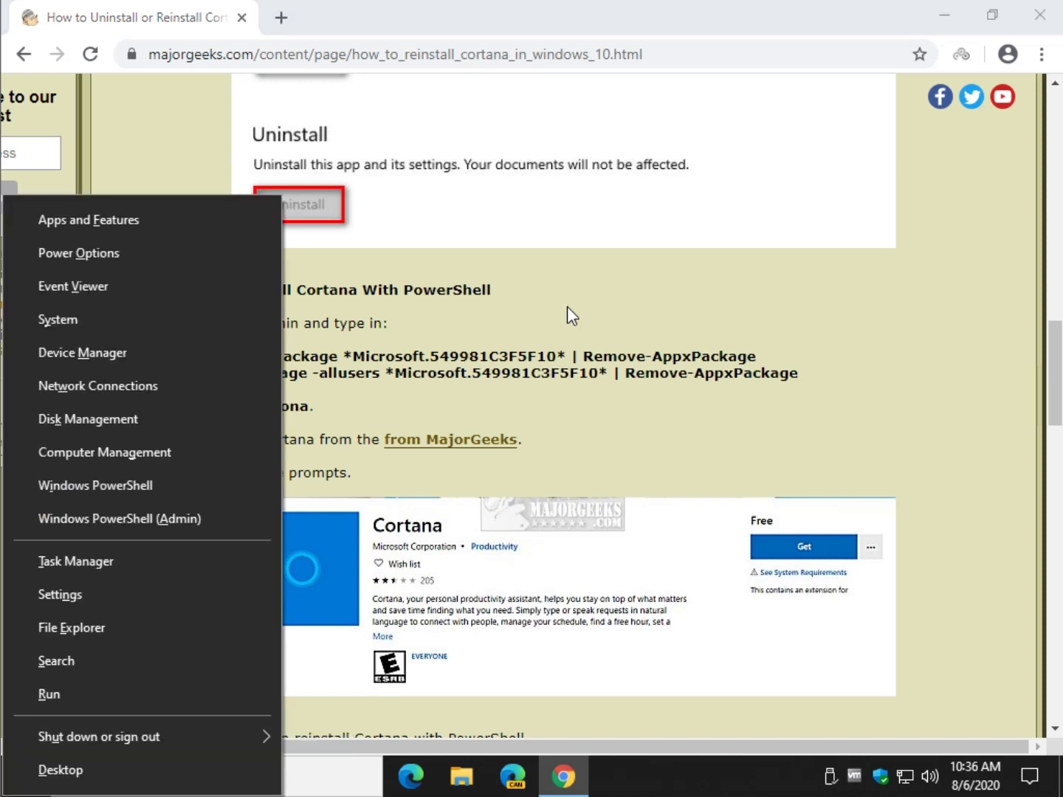
pyautogui.click(639, 428)
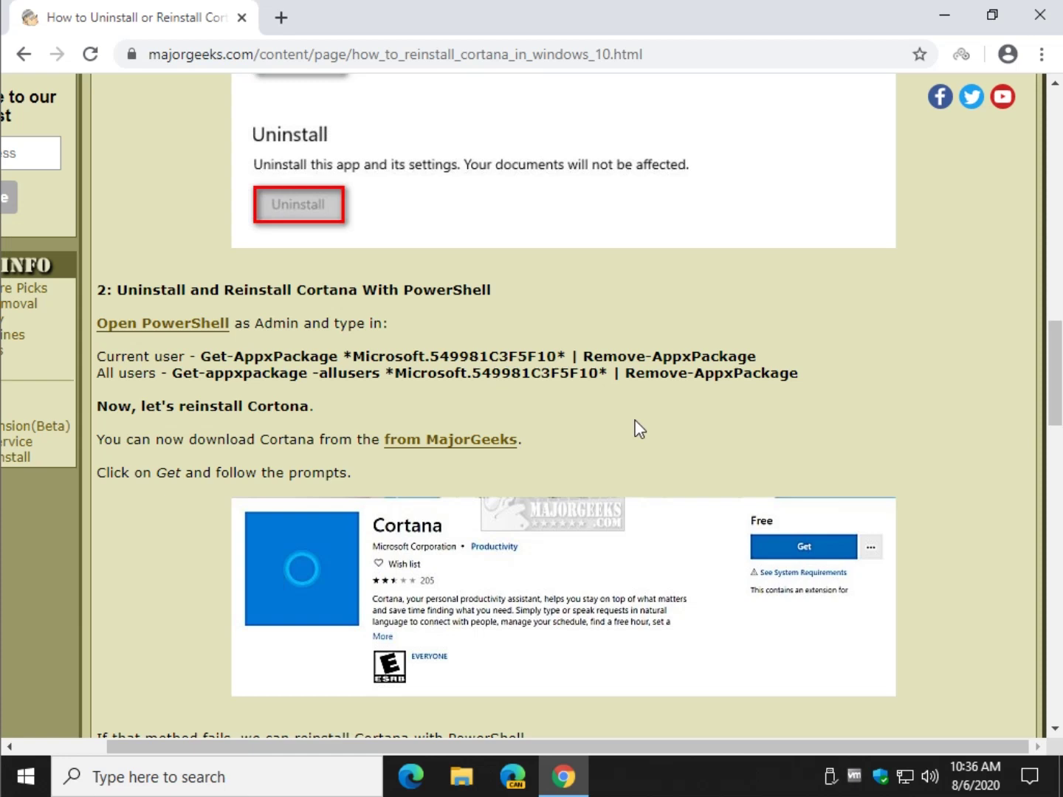
pyautogui.press('super+x')
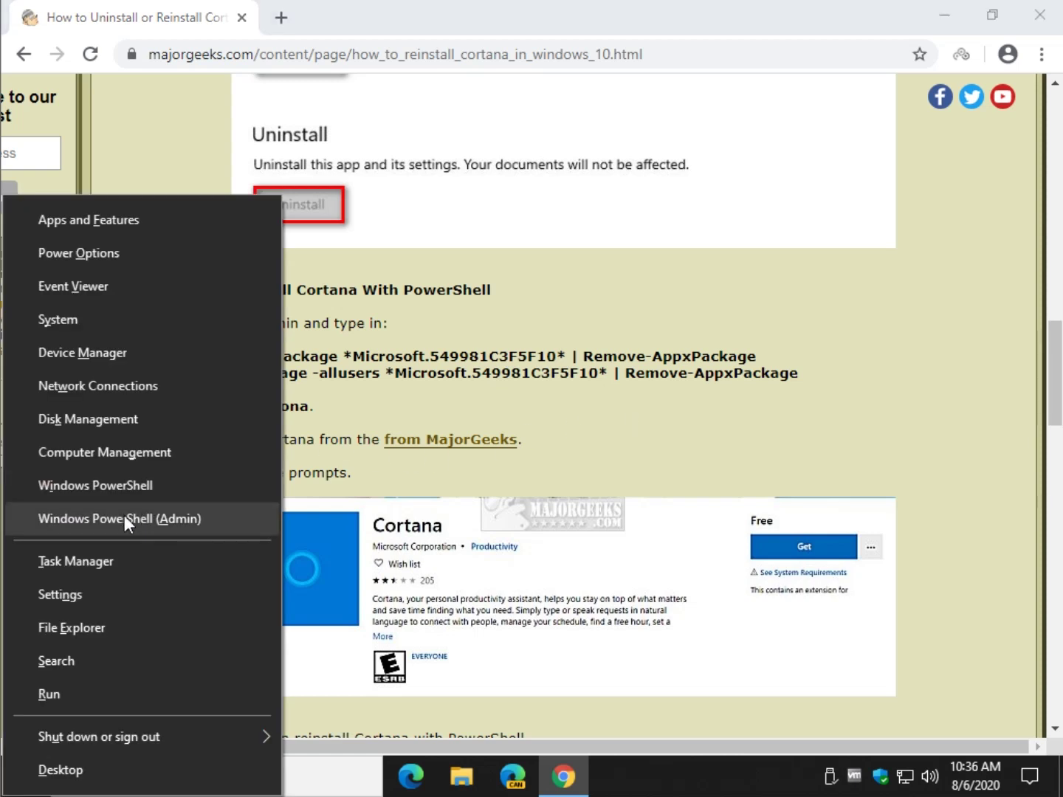
pyautogui.click(205, 523)
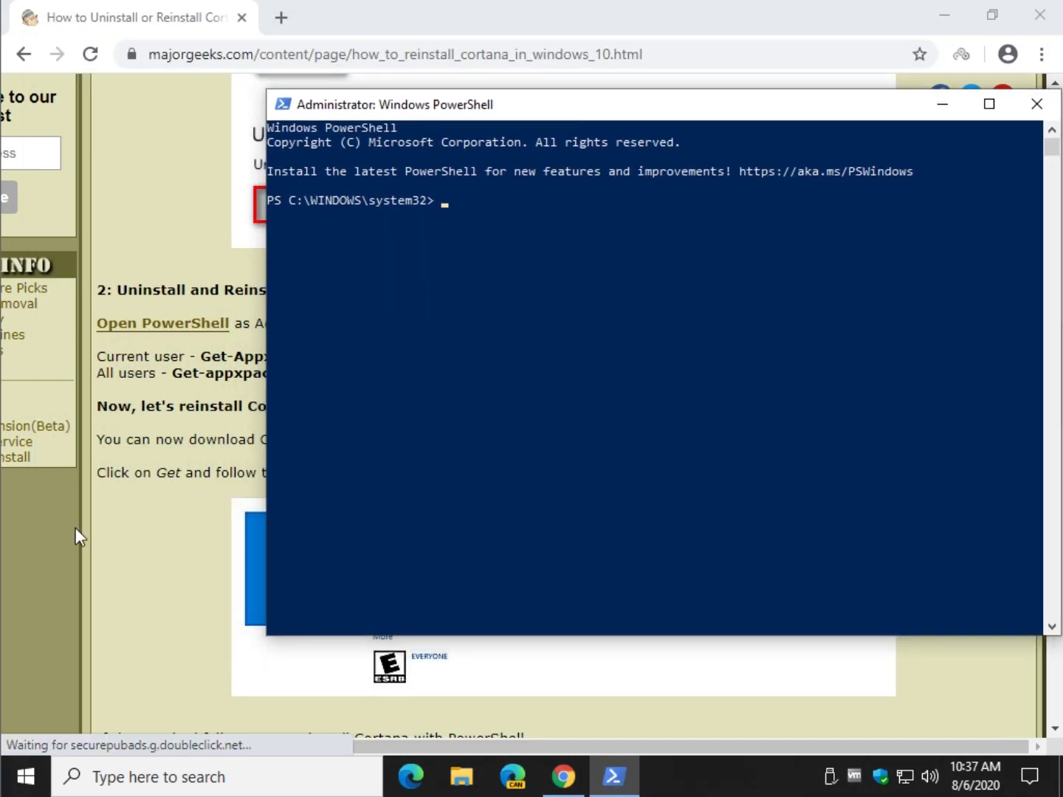
# Step: Paste and run Get-AppxPackage *Microsoft.549981C3F5F10* | Remove-AppxPackage in PowerShell
pyautogui.click(155, 576)
pyautogui.click(613, 729)
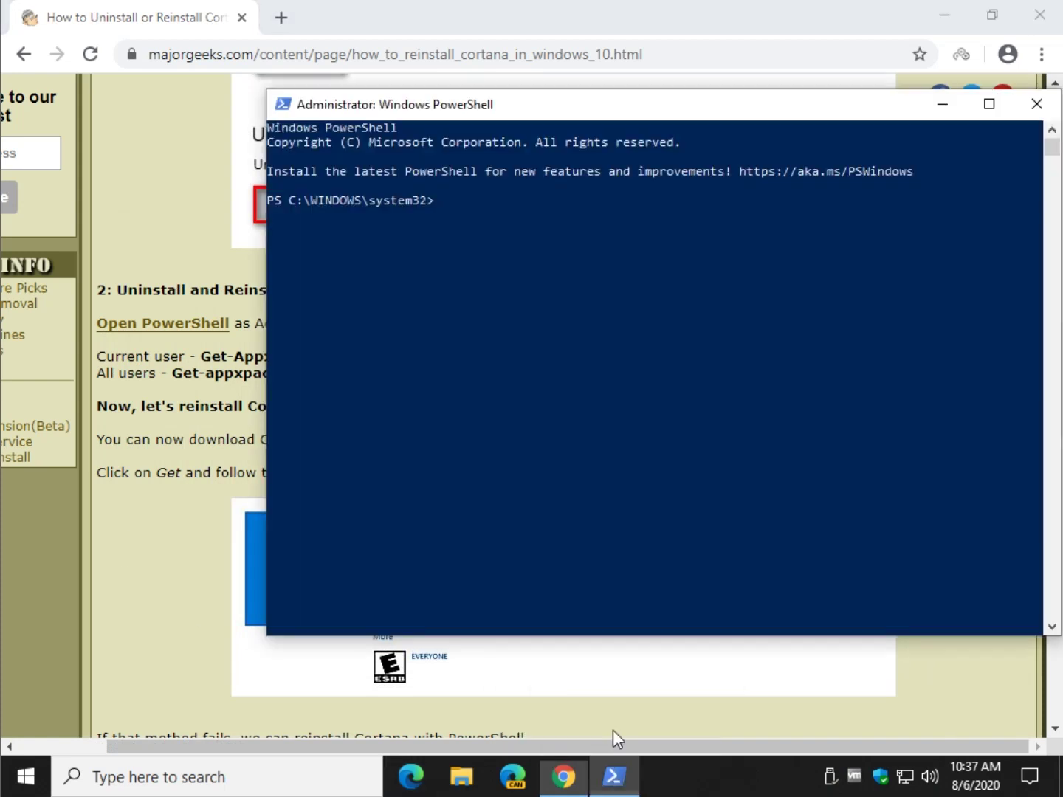
pyautogui.rightClick(589, 304)
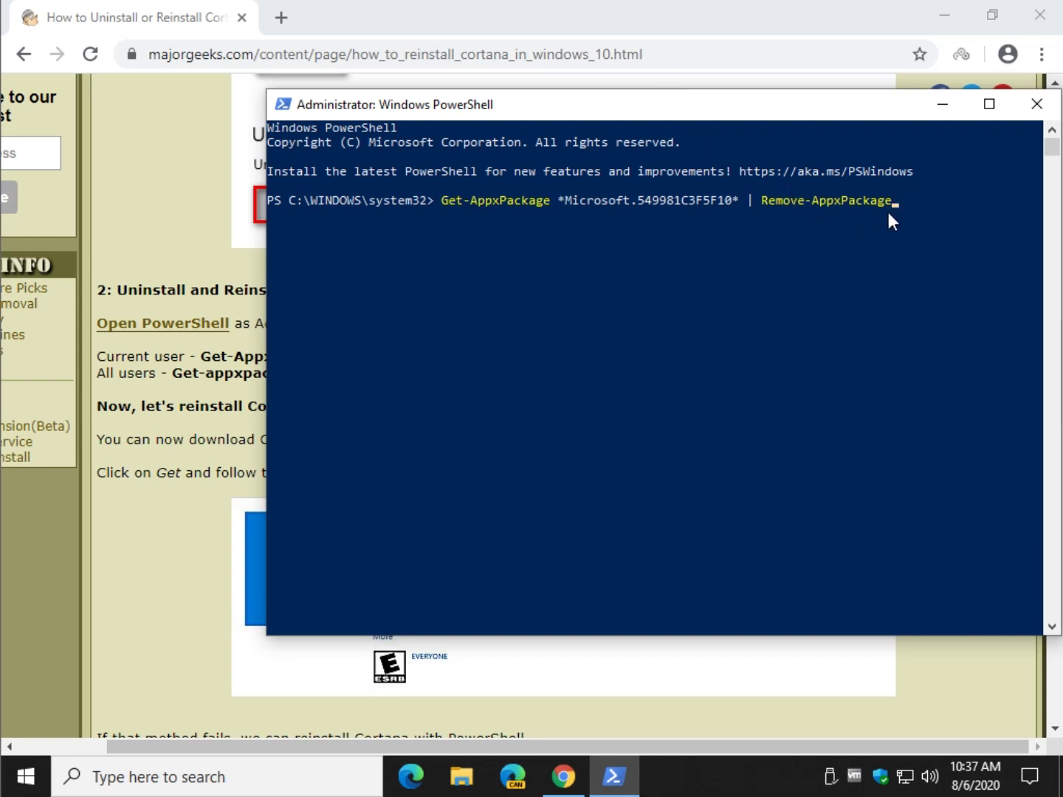
pyautogui.press('Return')
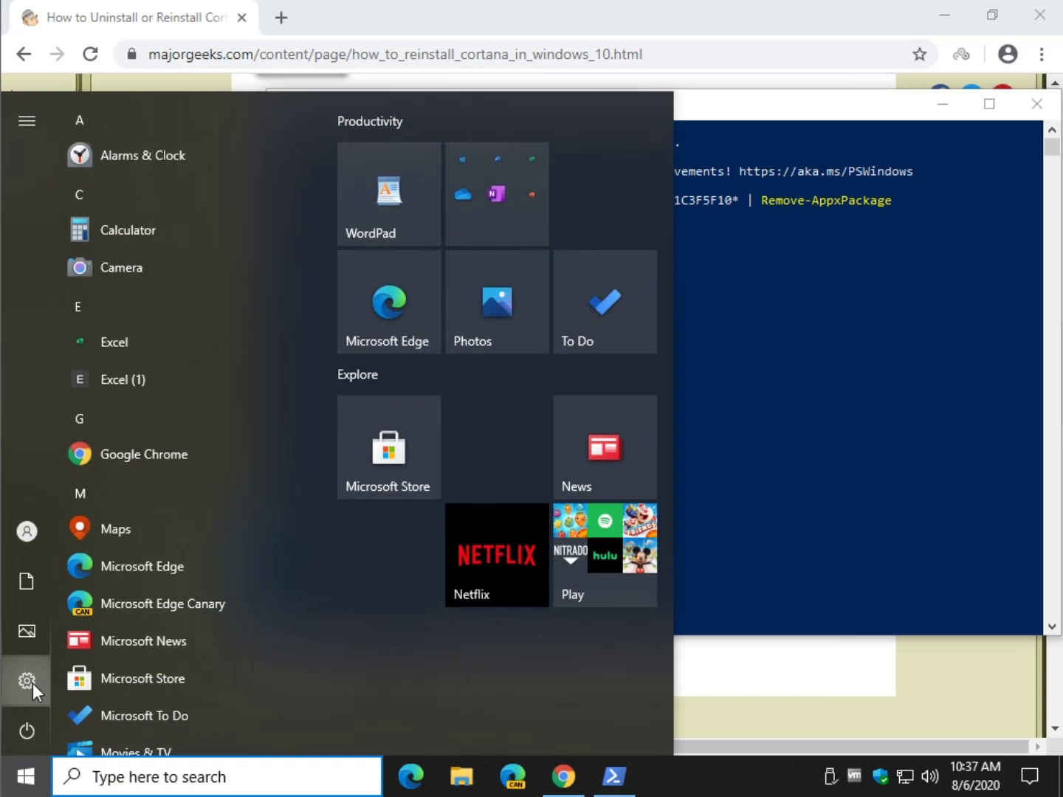
pyautogui.click(32, 683)
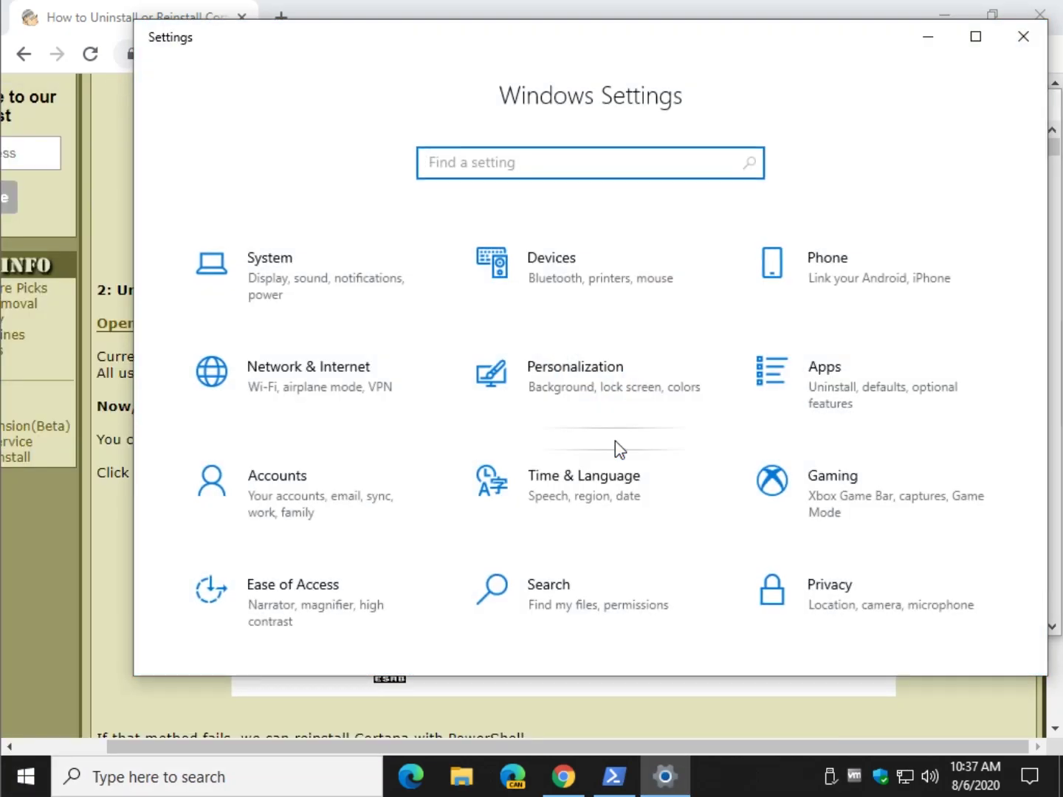
pyautogui.click(849, 396)
pyautogui.scroll(-5, 546, 402)
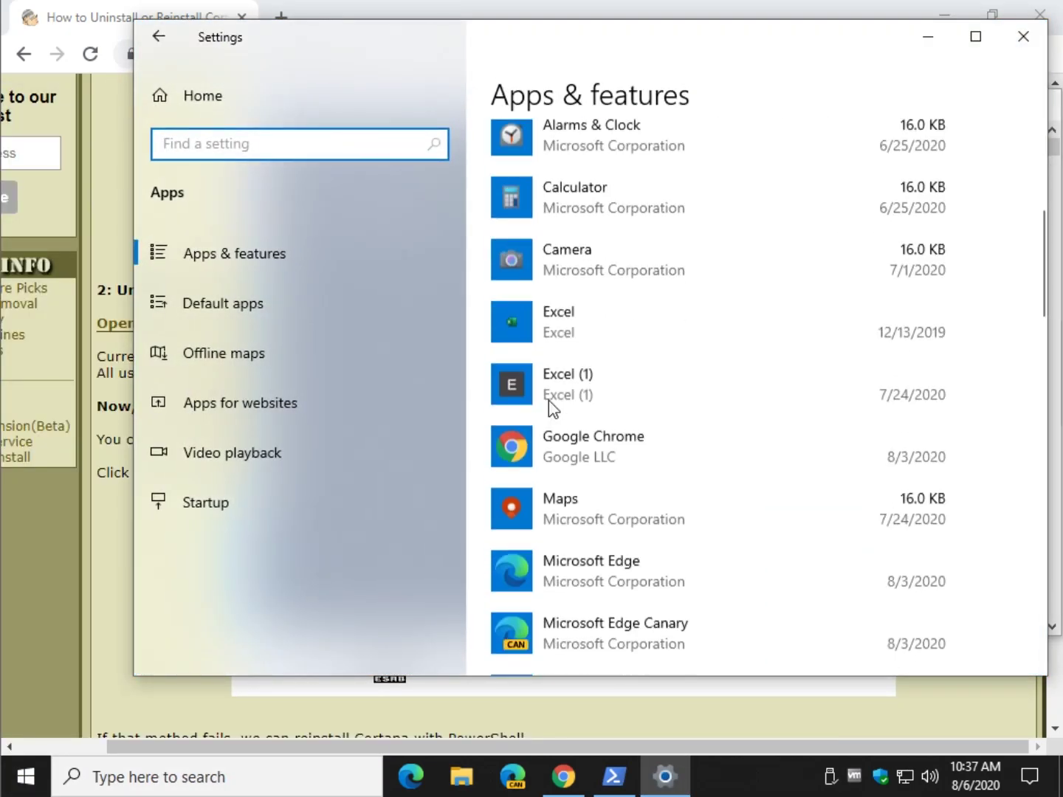
pyautogui.scroll(-2, 549, 398)
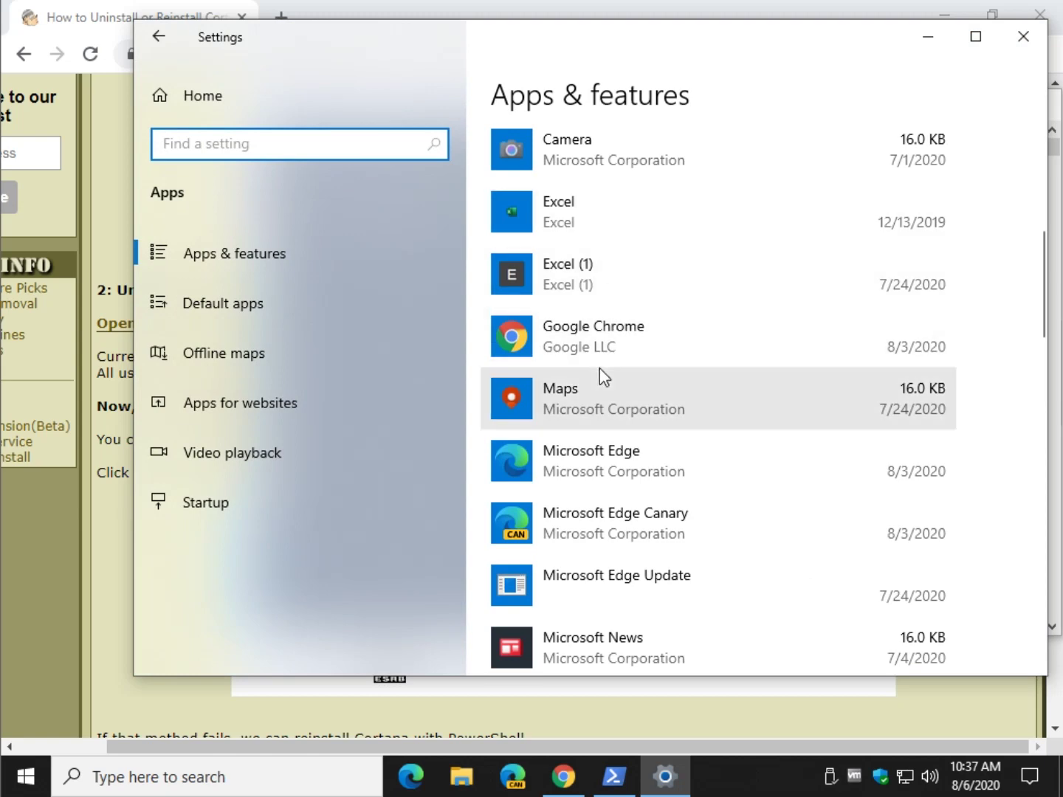
pyautogui.scroll(2, 599, 368)
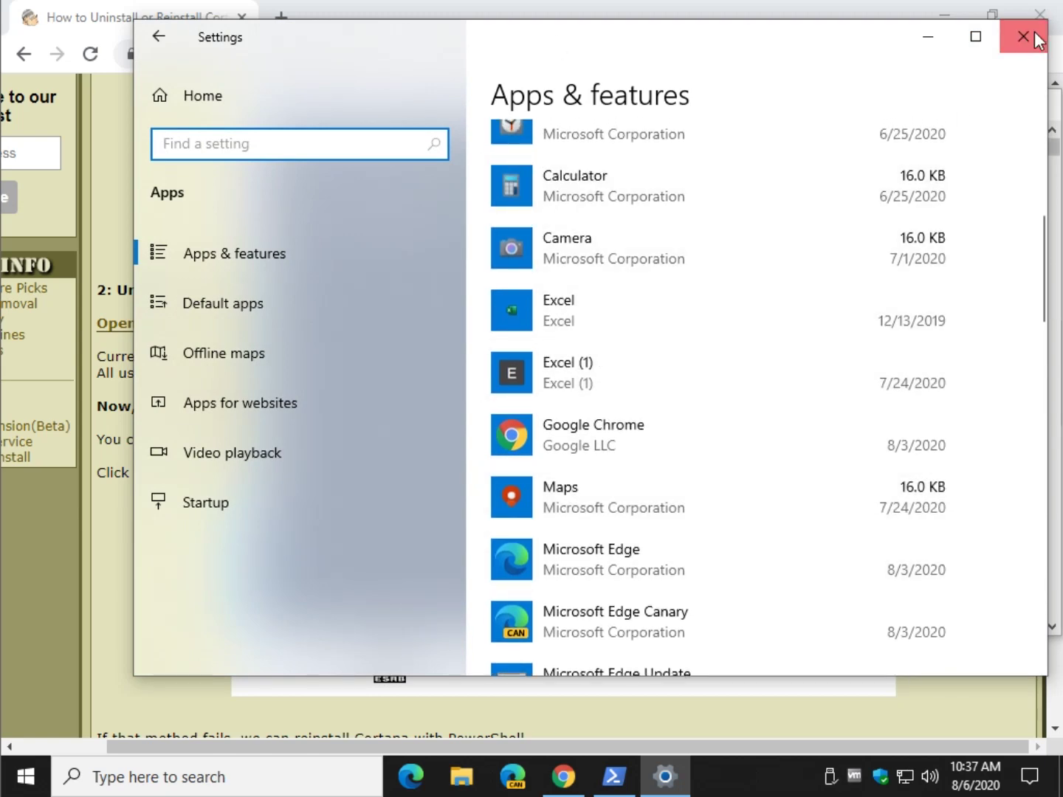
pyautogui.click(1022, 36)
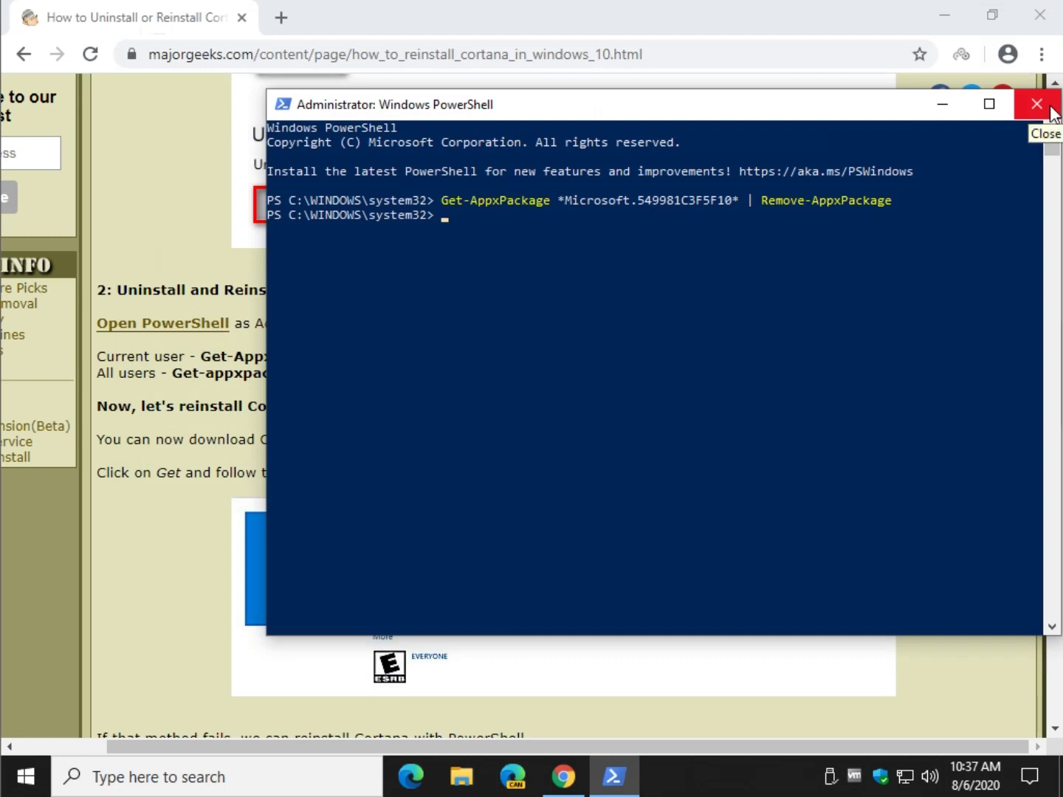
# Step: Close PowerShell and start the Cortana download from MajorGeeks' Download Cortana page, closing the error tab
pyautogui.click(1052, 108)
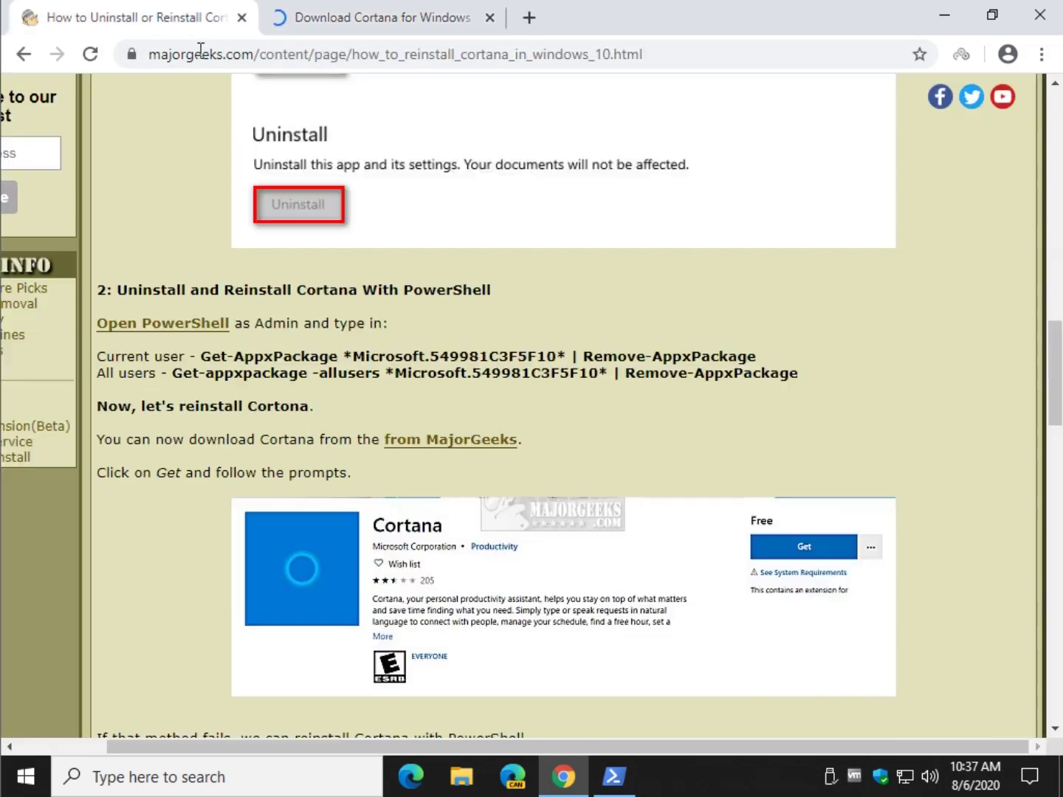
pyautogui.click(133, 16)
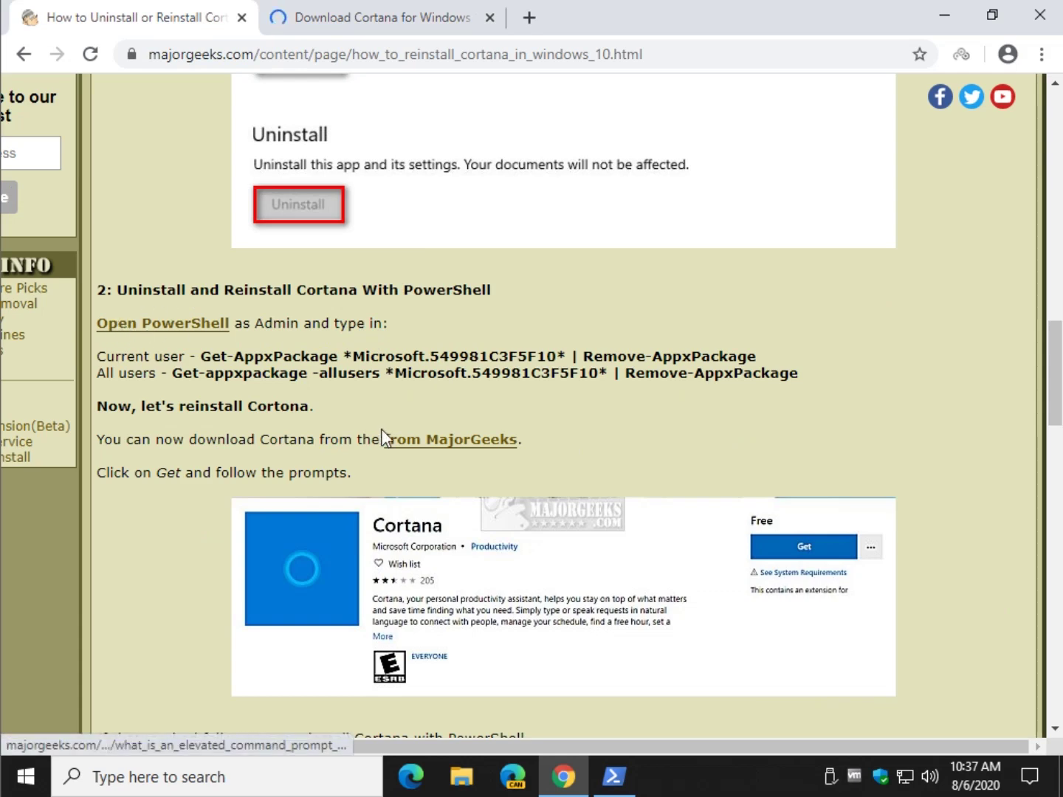
pyautogui.click(362, 16)
pyautogui.click(814, 416)
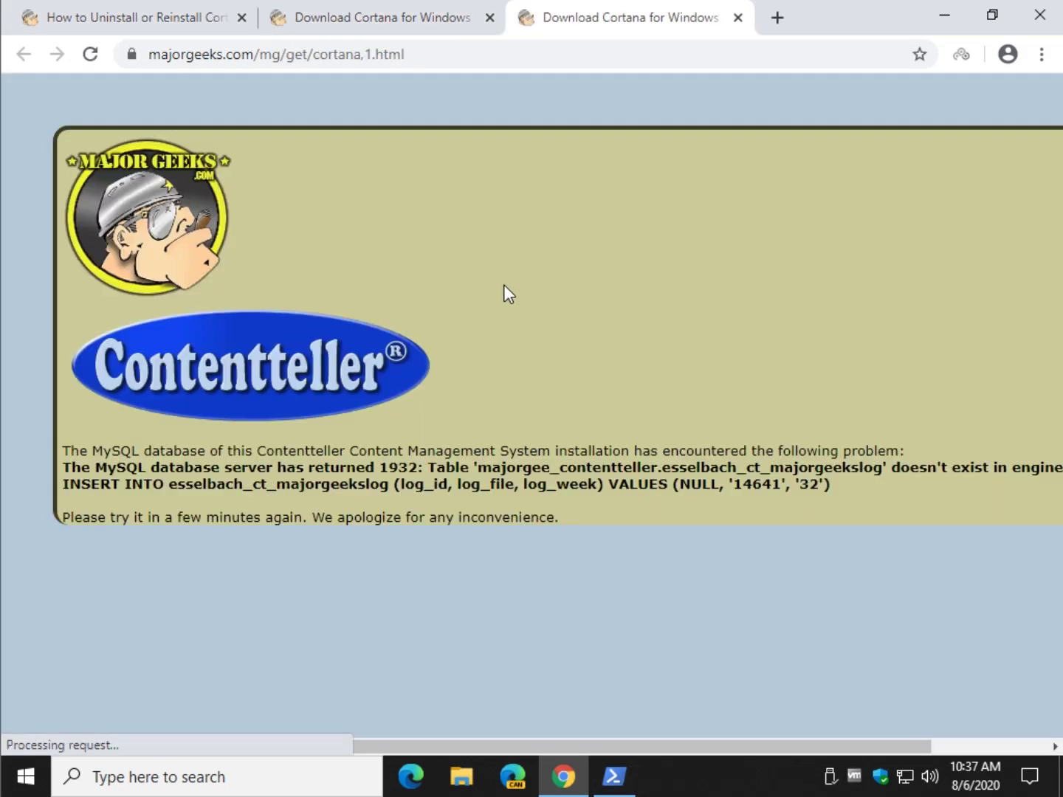
pyautogui.click(737, 17)
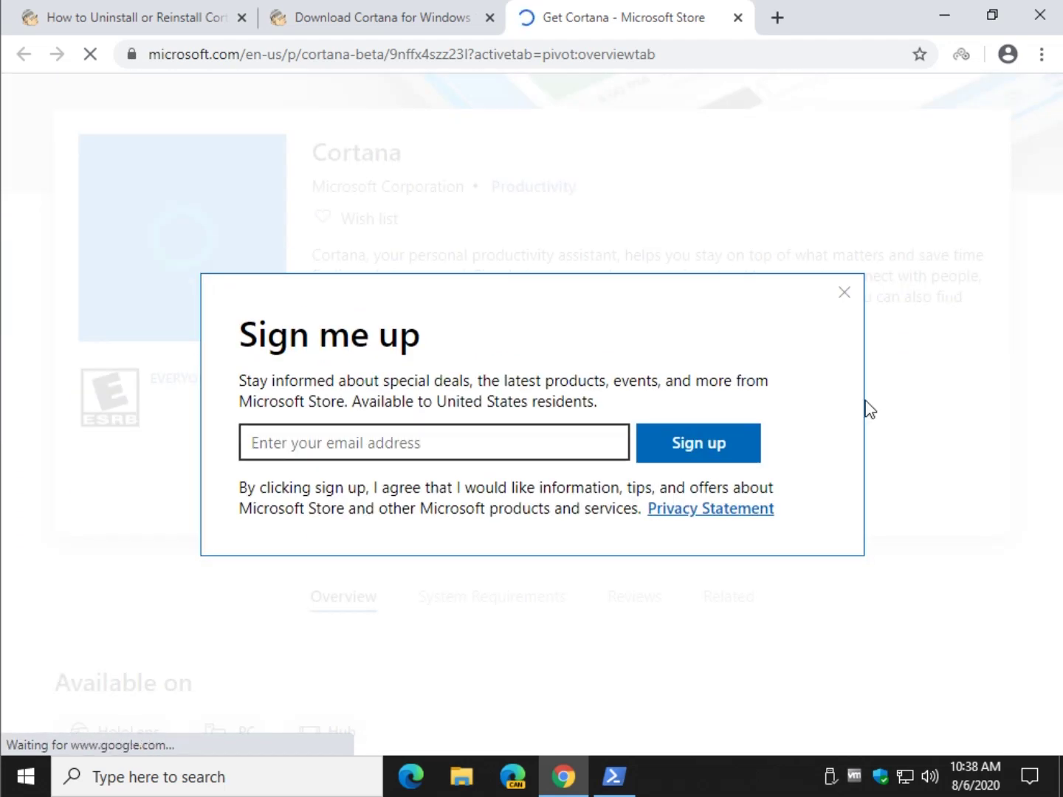
# Step: Dismiss the sign-up popup, open Cortana in the Microsoft Store app, then close the Store and its tab
pyautogui.click(845, 294)
pyautogui.click(419, 422)
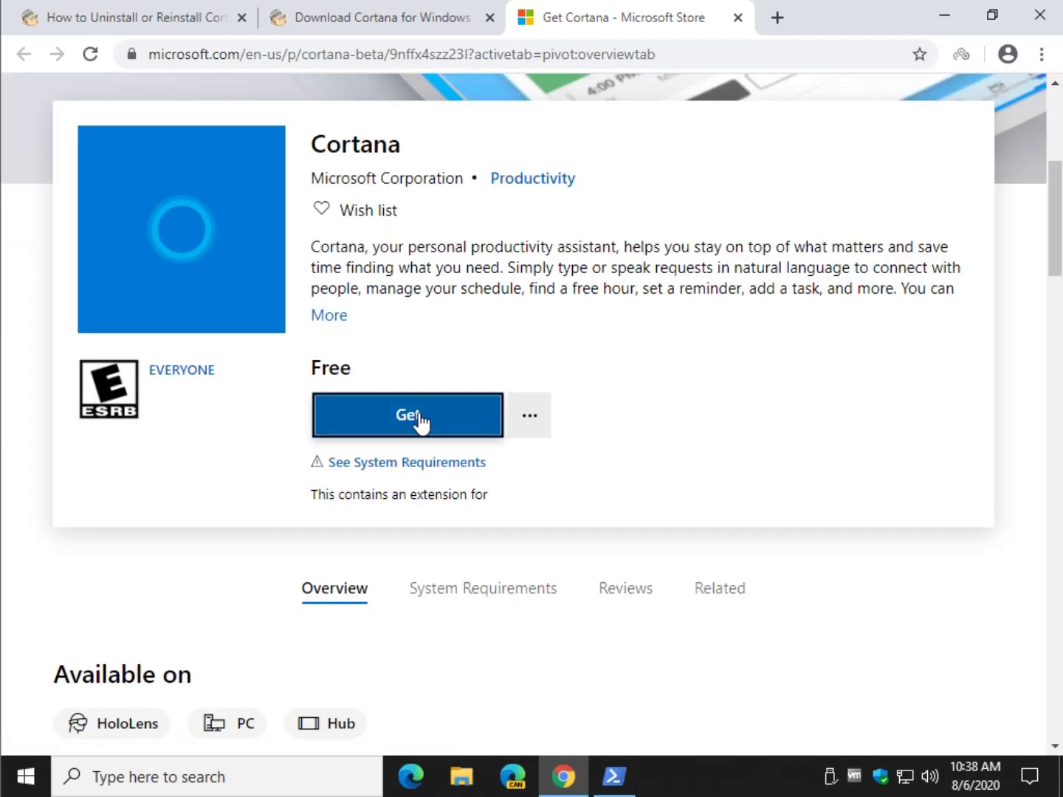
pyautogui.click(664, 231)
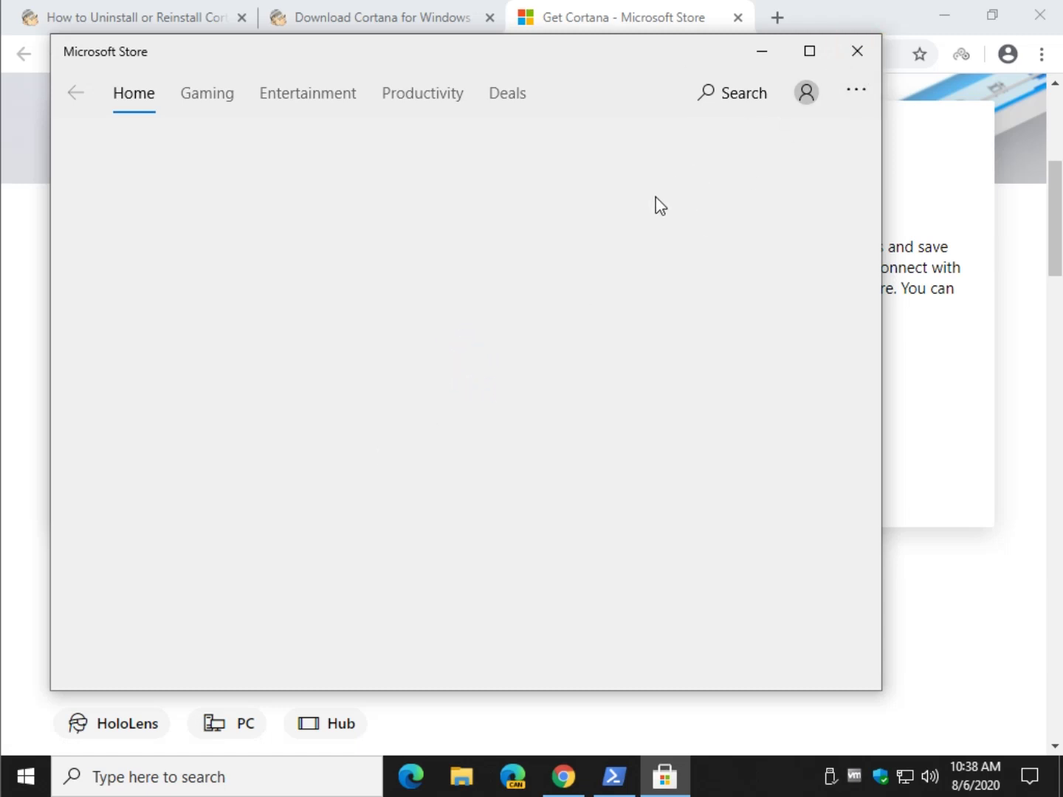
pyautogui.scroll(-3, 503, 542)
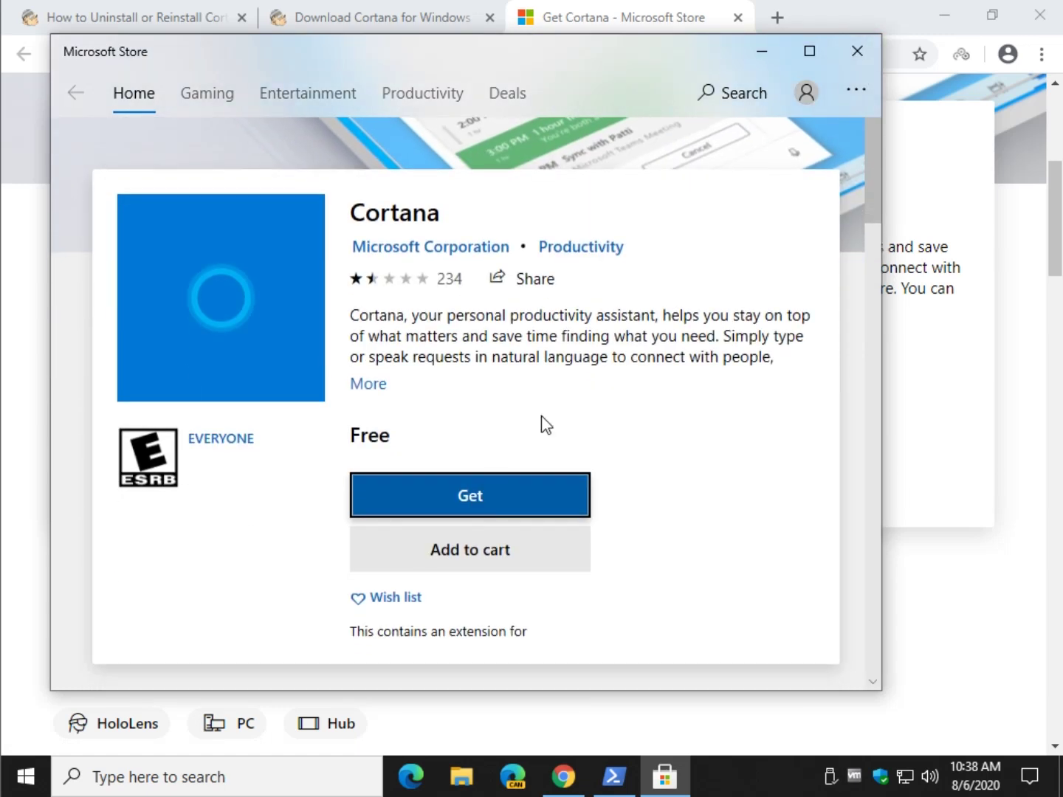
pyautogui.click(857, 51)
pyautogui.hotkey('ctrl', 'w')
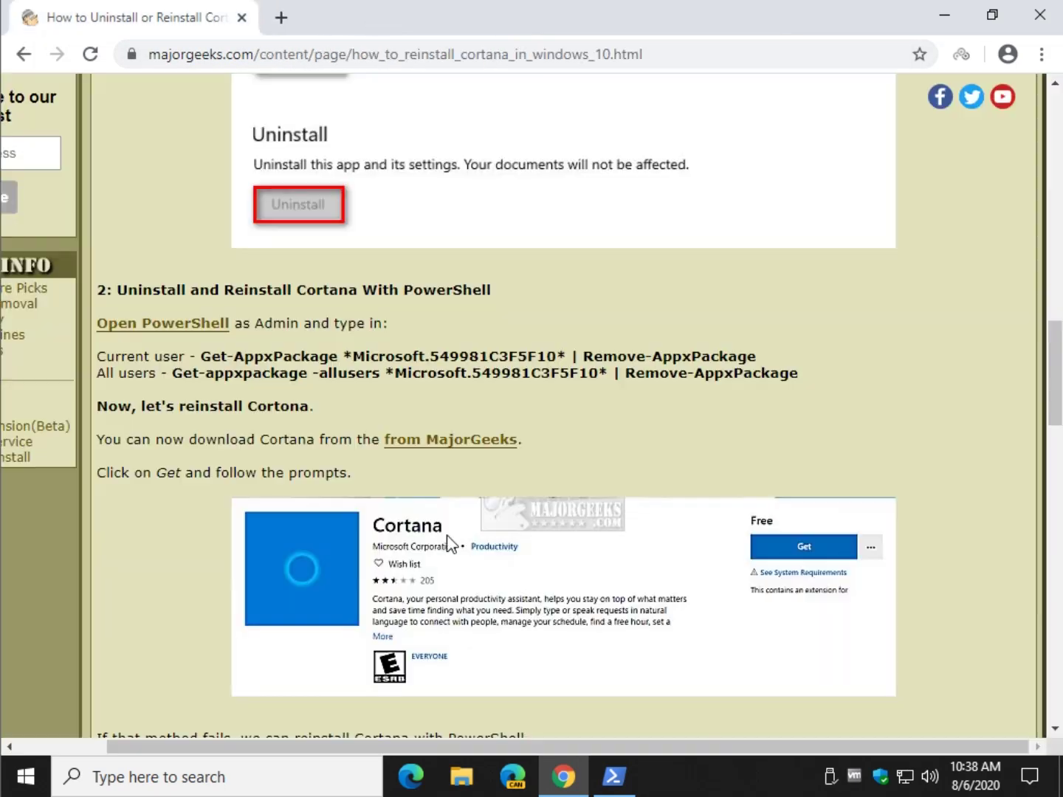
# Step: Copy the guide's Get-AppXPackage -Name Microsoft.Windows.Cortana Add-AppxPackage -Register command
pyautogui.scroll(-1, 446, 531)
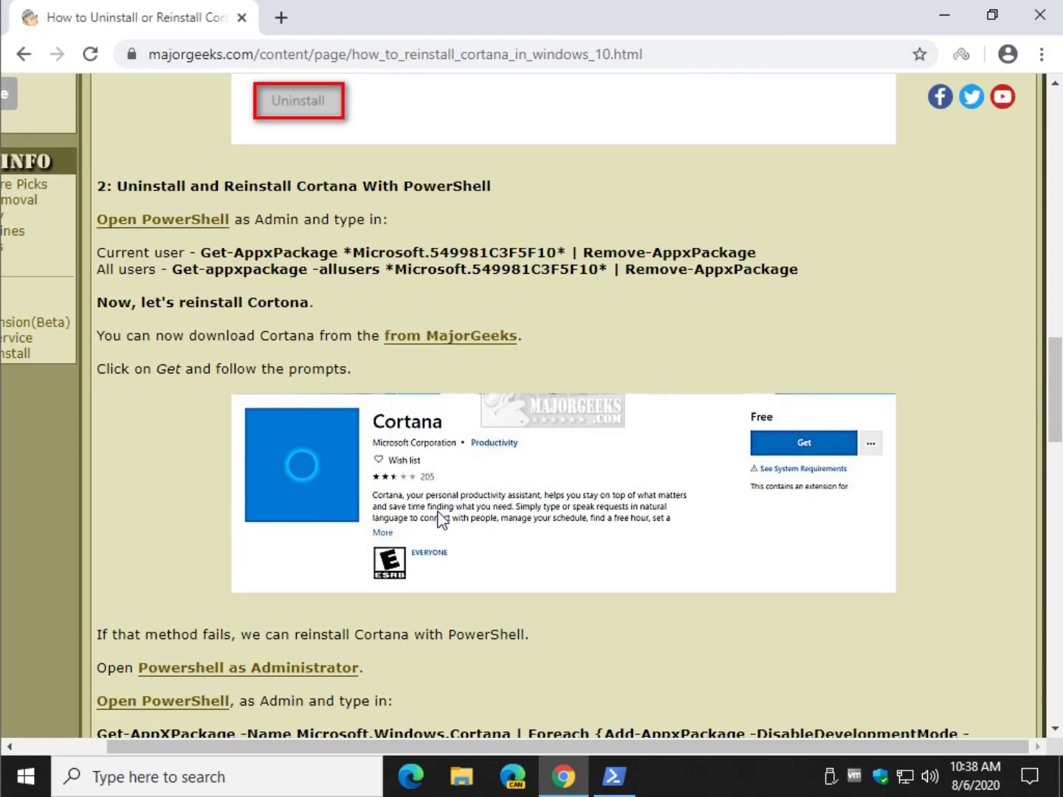
pyautogui.scroll(-3, 417, 472)
pyautogui.scroll(2, 398, 454)
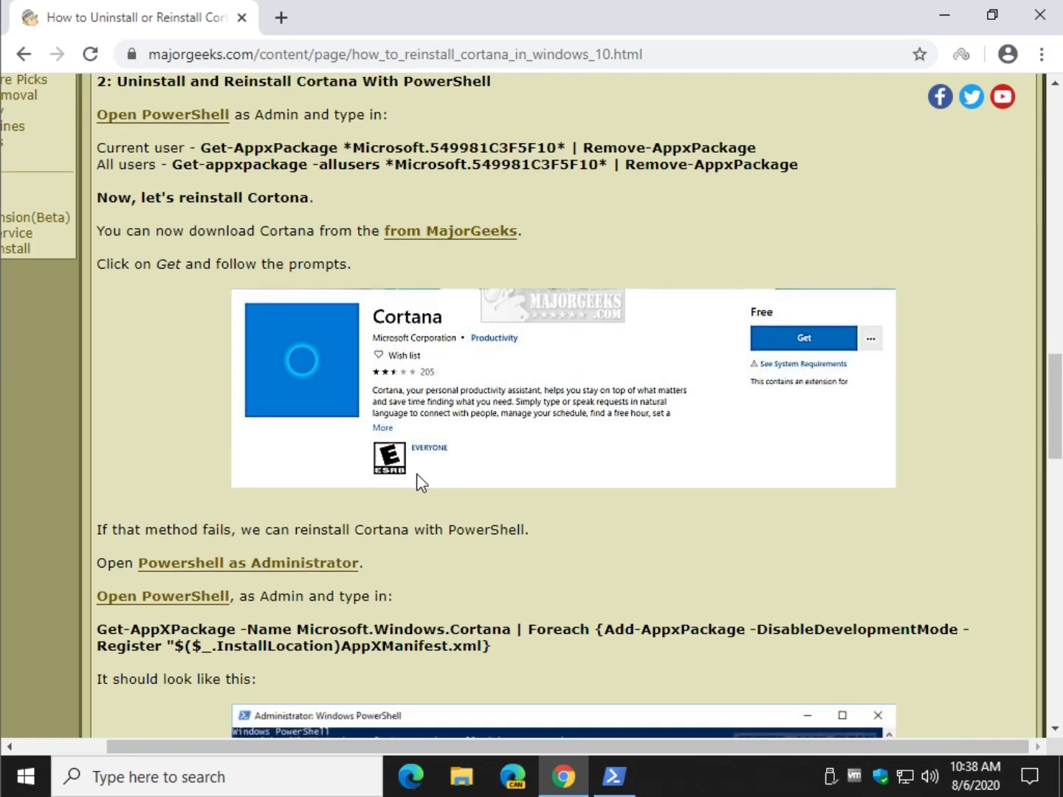
pyautogui.scroll(-2, 417, 480)
pyautogui.scroll(1, 289, 415)
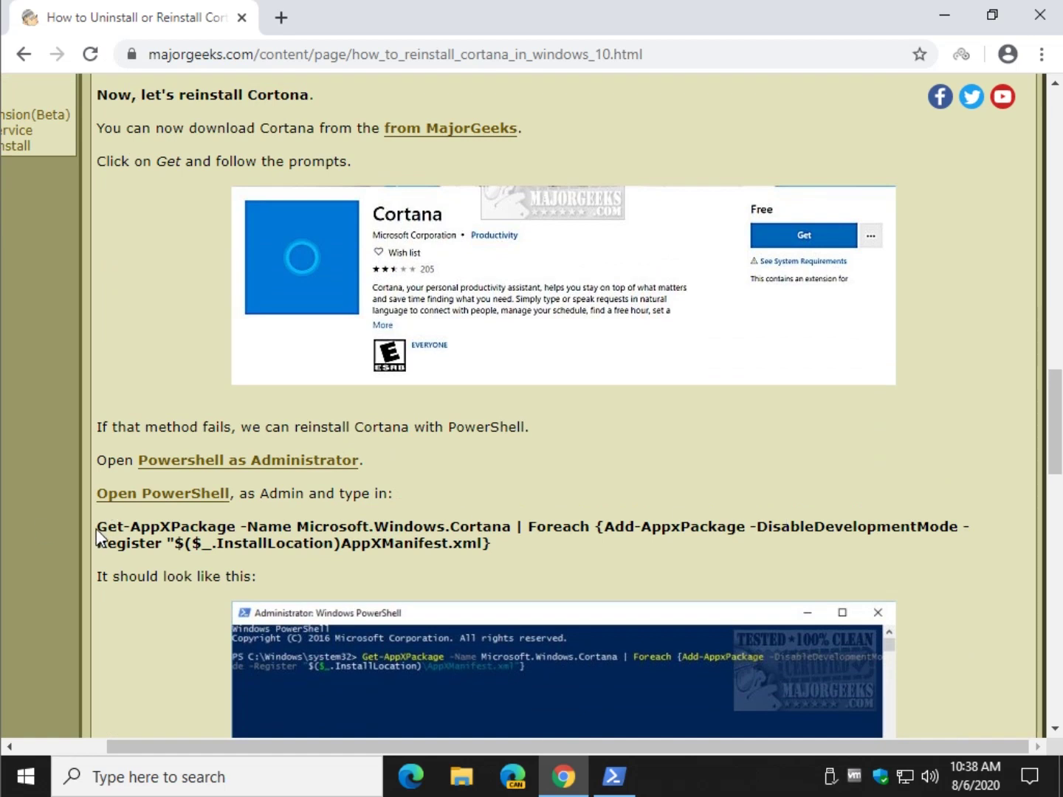
pyautogui.moveTo(97, 529); pyautogui.dragTo(490, 544)
pyautogui.rightClick(454, 549)
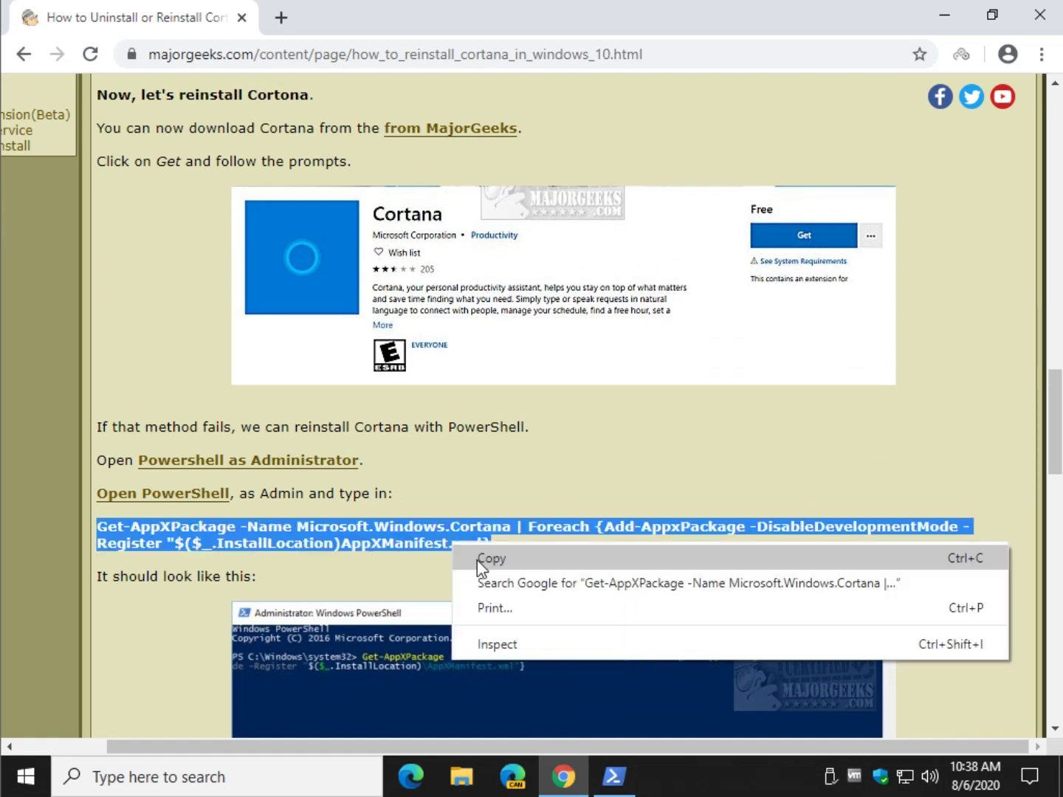
pyautogui.click(476, 558)
pyautogui.scroll(-4, 633, 422)
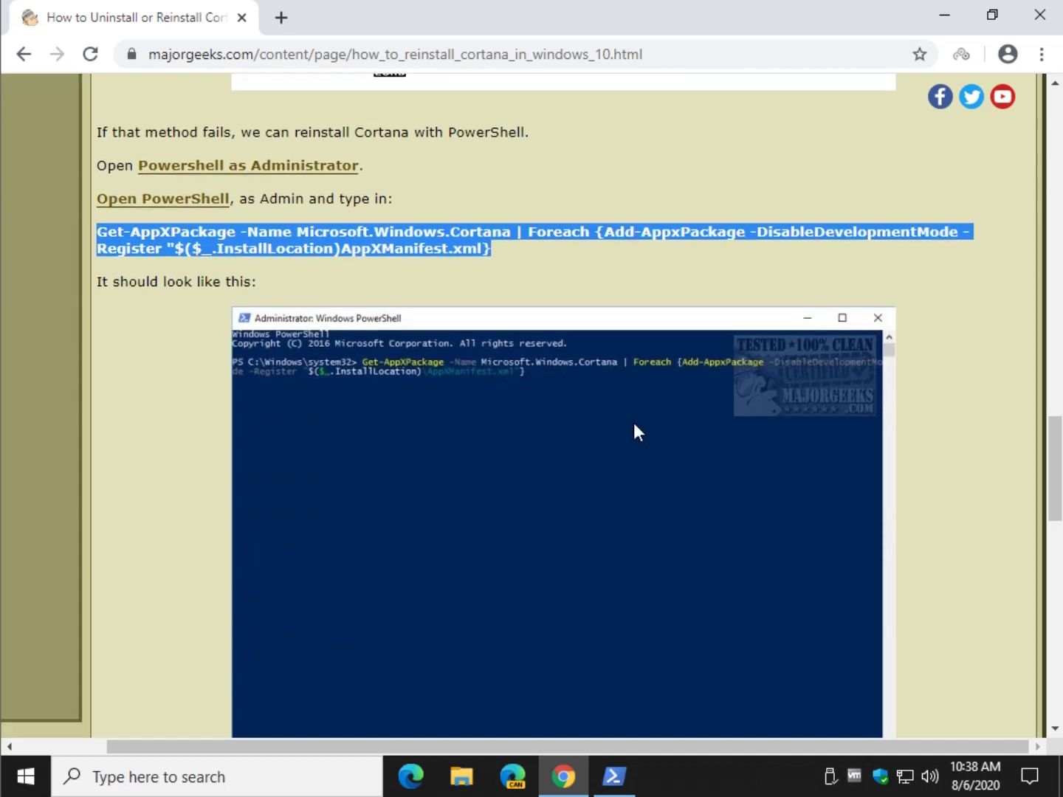
pyautogui.scroll(-1, 633, 423)
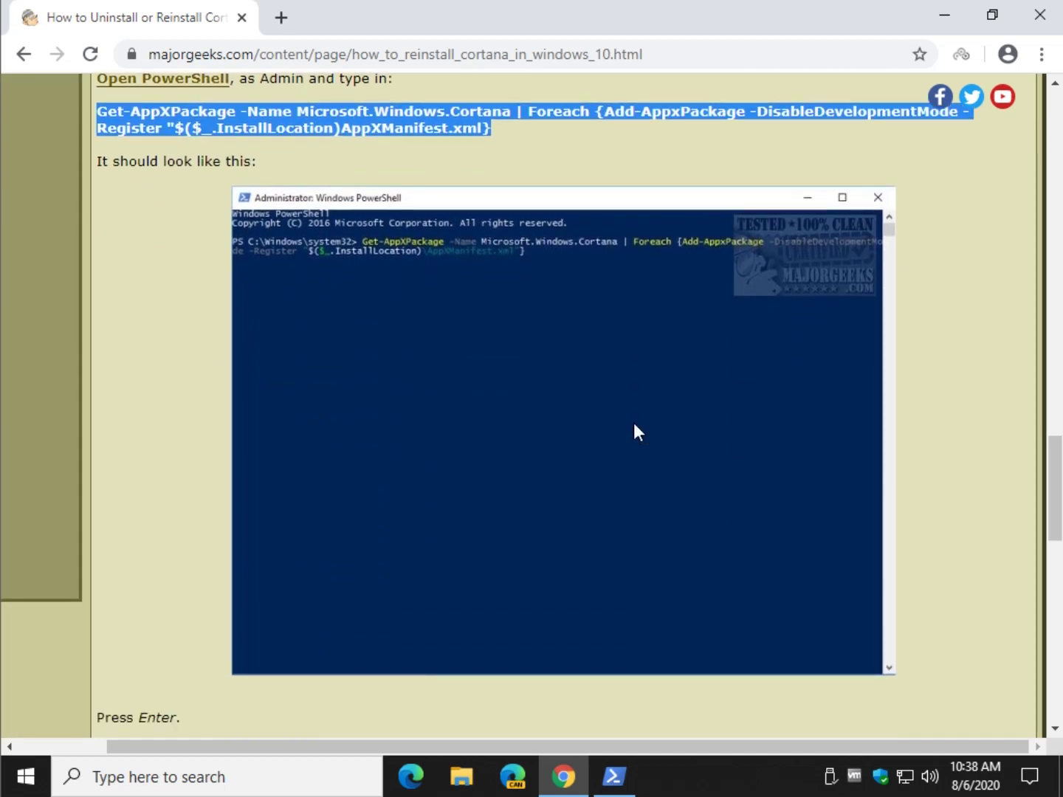
# Step: Paste and run the Cortana re-register command in PowerShell, then return to the MajorGeeks guide
pyautogui.click(617, 778)
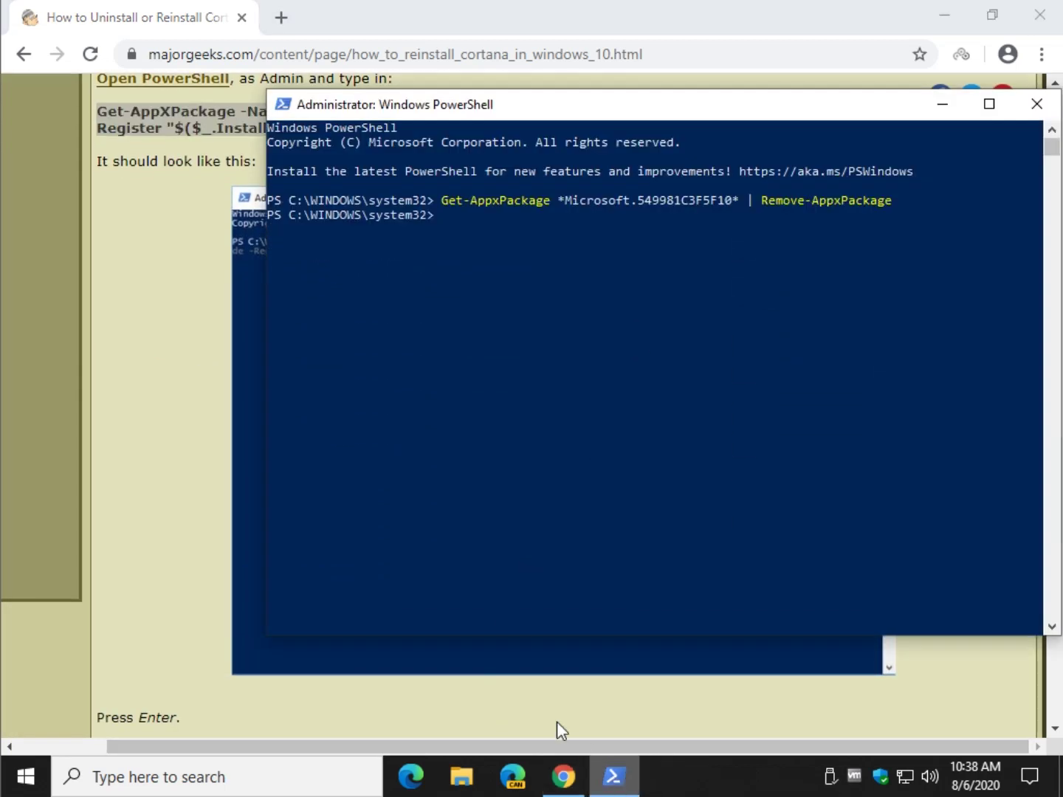
pyautogui.rightClick(421, 452)
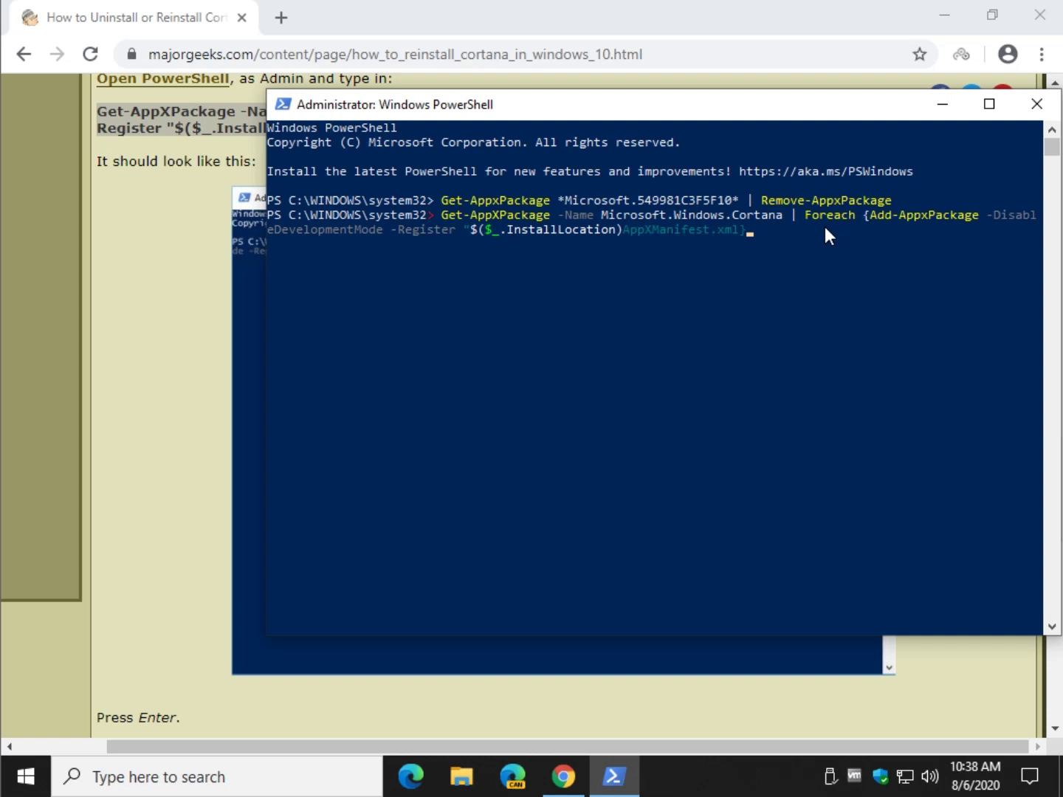
pyautogui.press('Return')
pyautogui.click(115, 371)
pyautogui.scroll(-4, 349, 435)
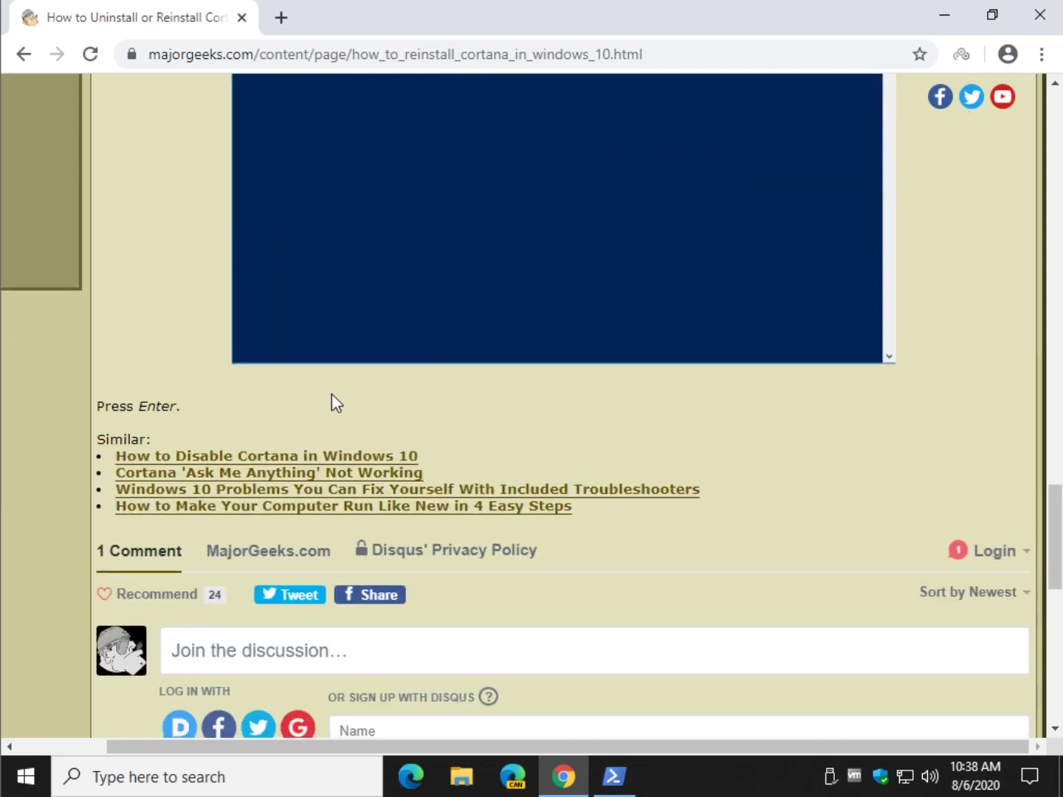
pyautogui.scroll(6, 332, 393)
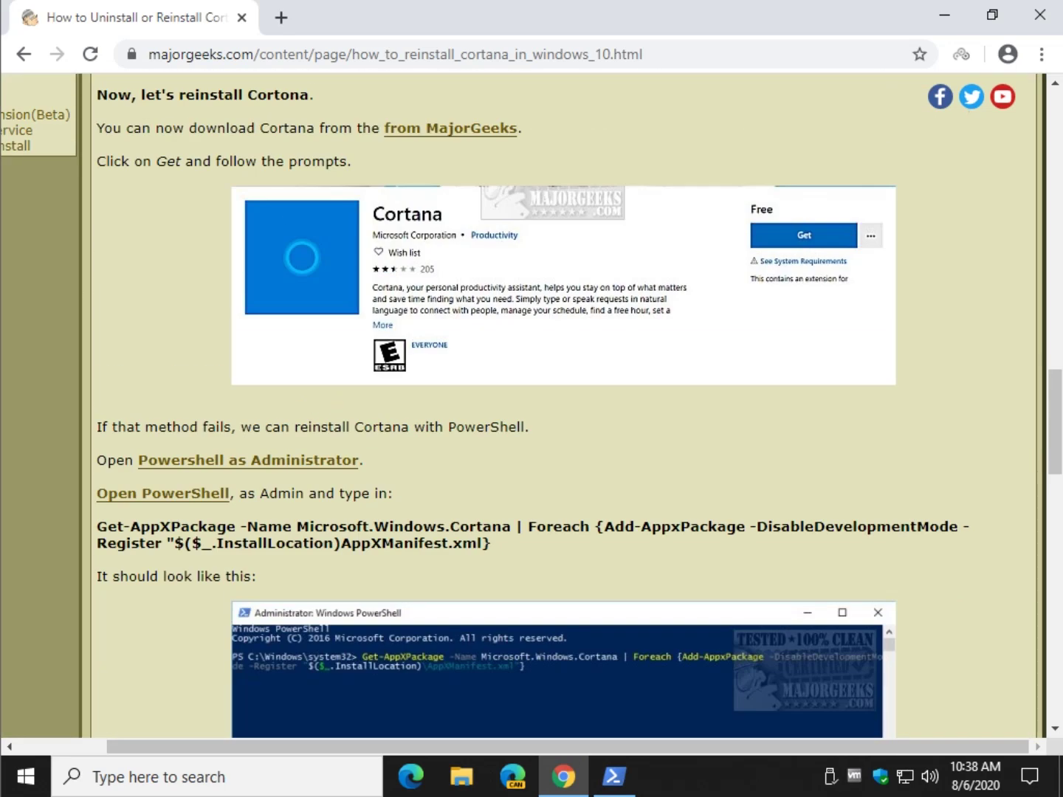
pyautogui.click(26, 783)
pyautogui.click(25, 681)
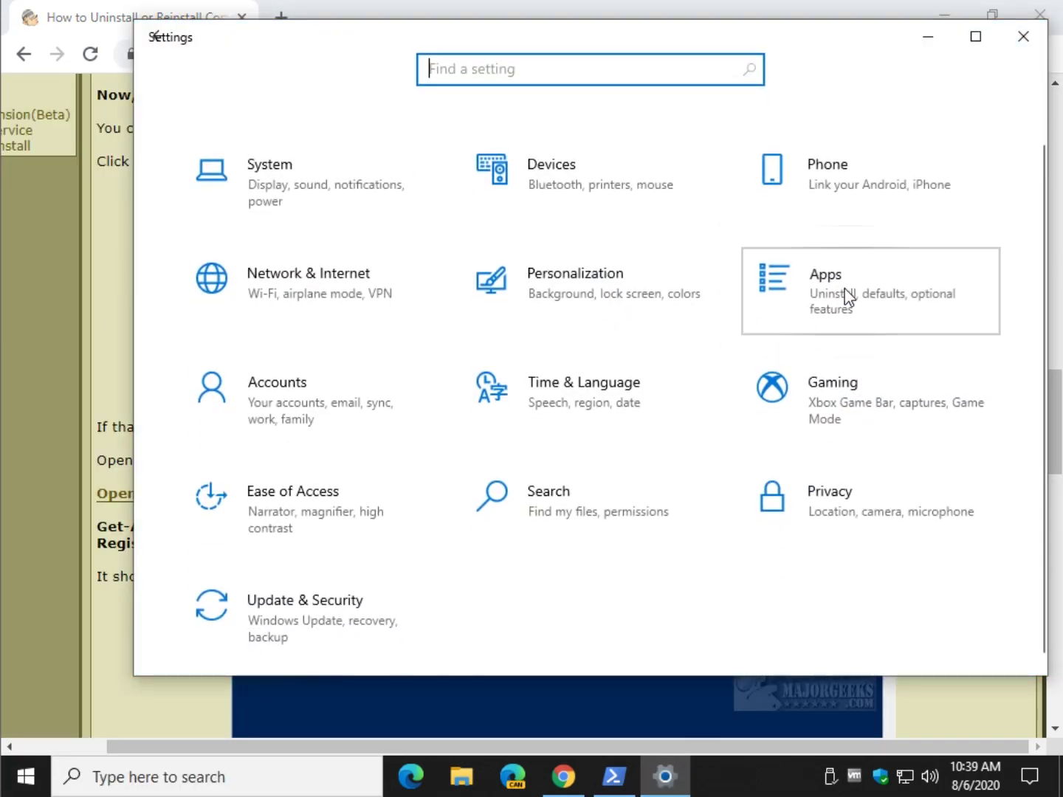
pyautogui.click(842, 296)
pyautogui.scroll(-5, 598, 342)
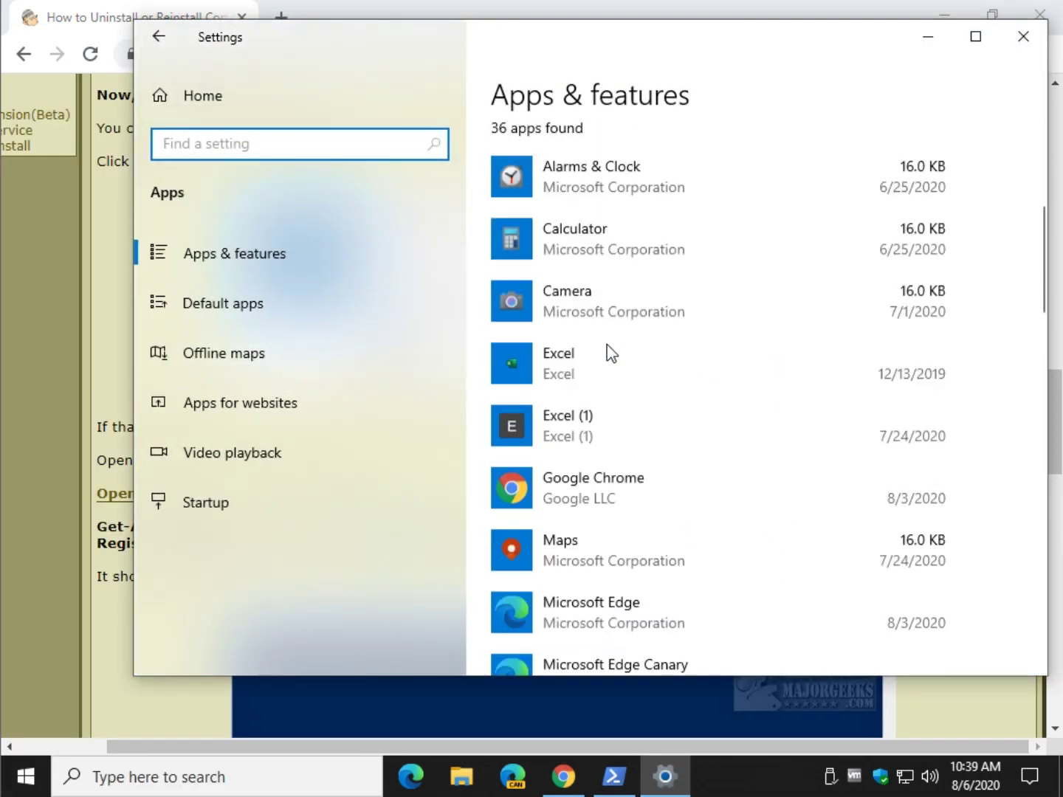
pyautogui.scroll(-2, 607, 352)
pyautogui.scroll(2, 608, 351)
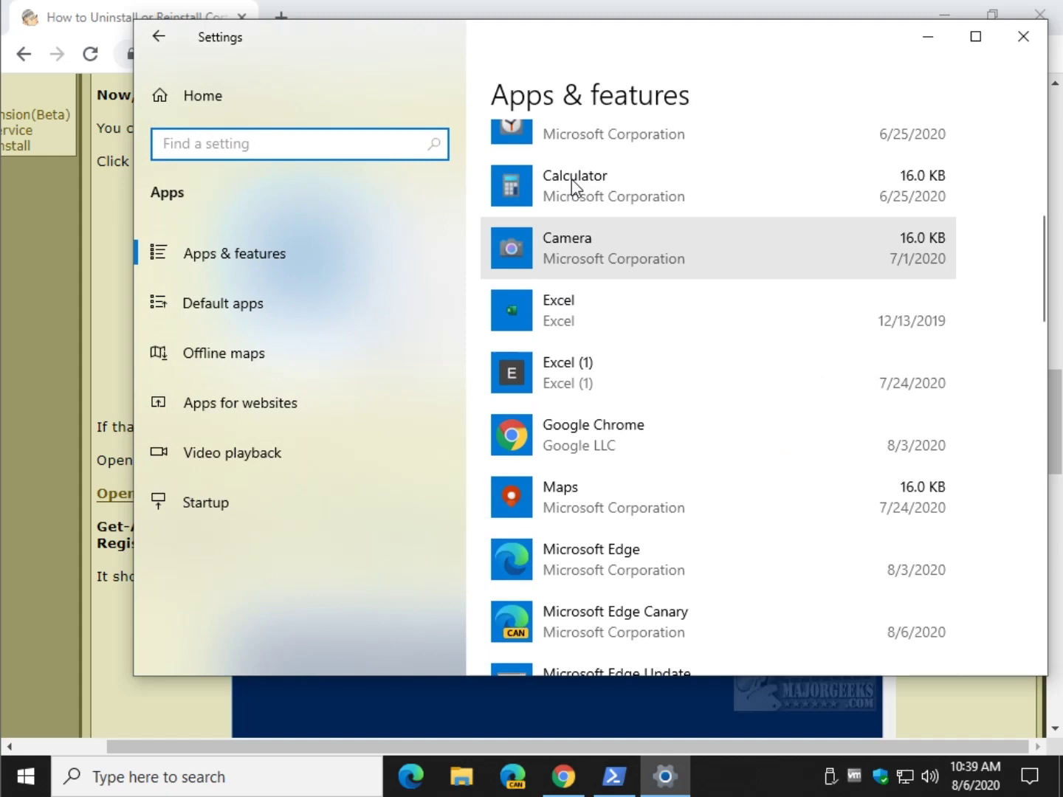
pyautogui.scroll(2, 571, 179)
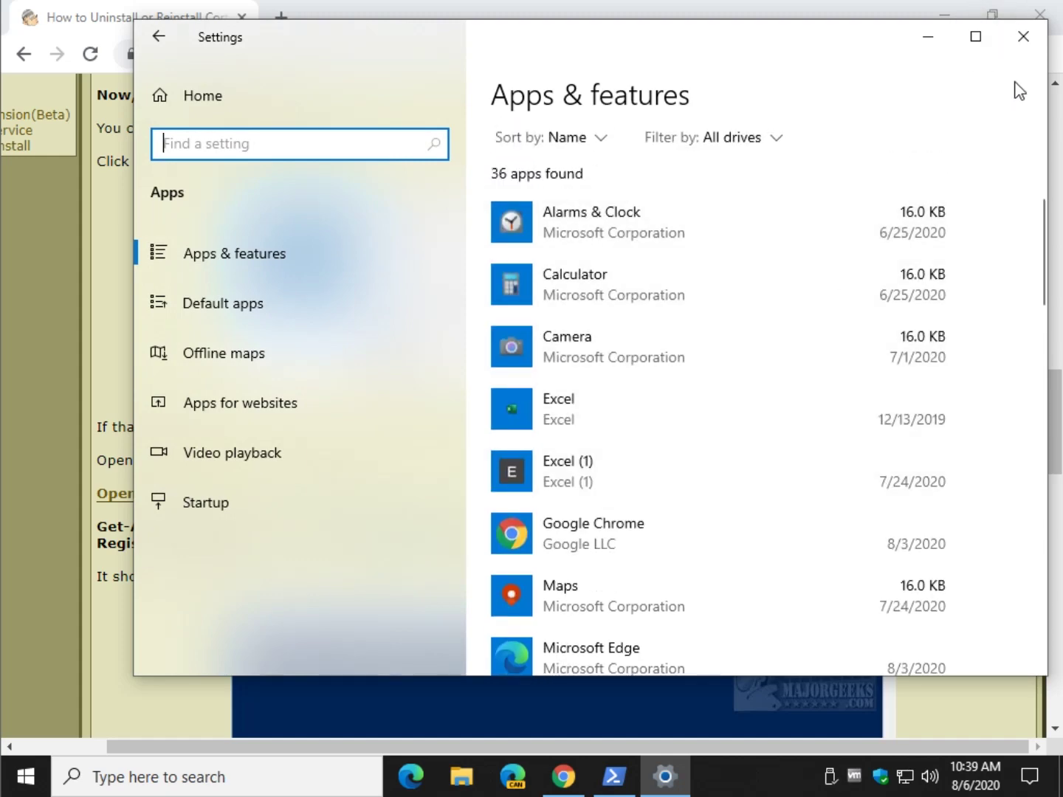
pyautogui.click(1023, 37)
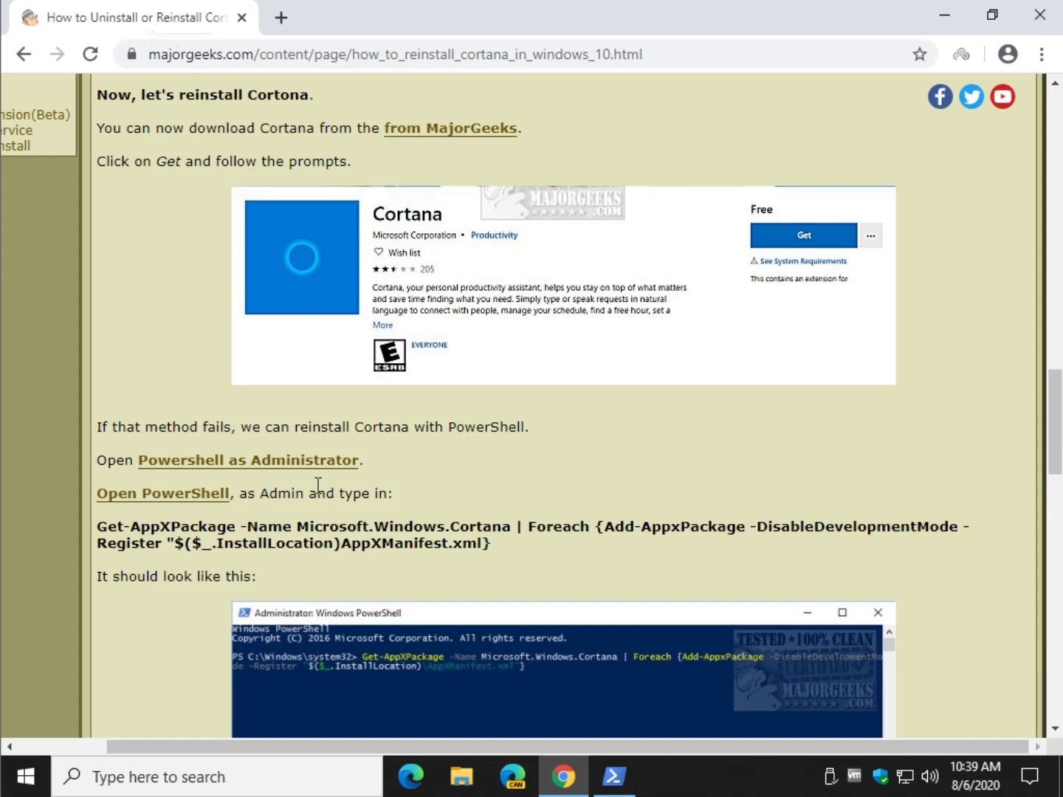
pyautogui.scroll(5, 318, 485)
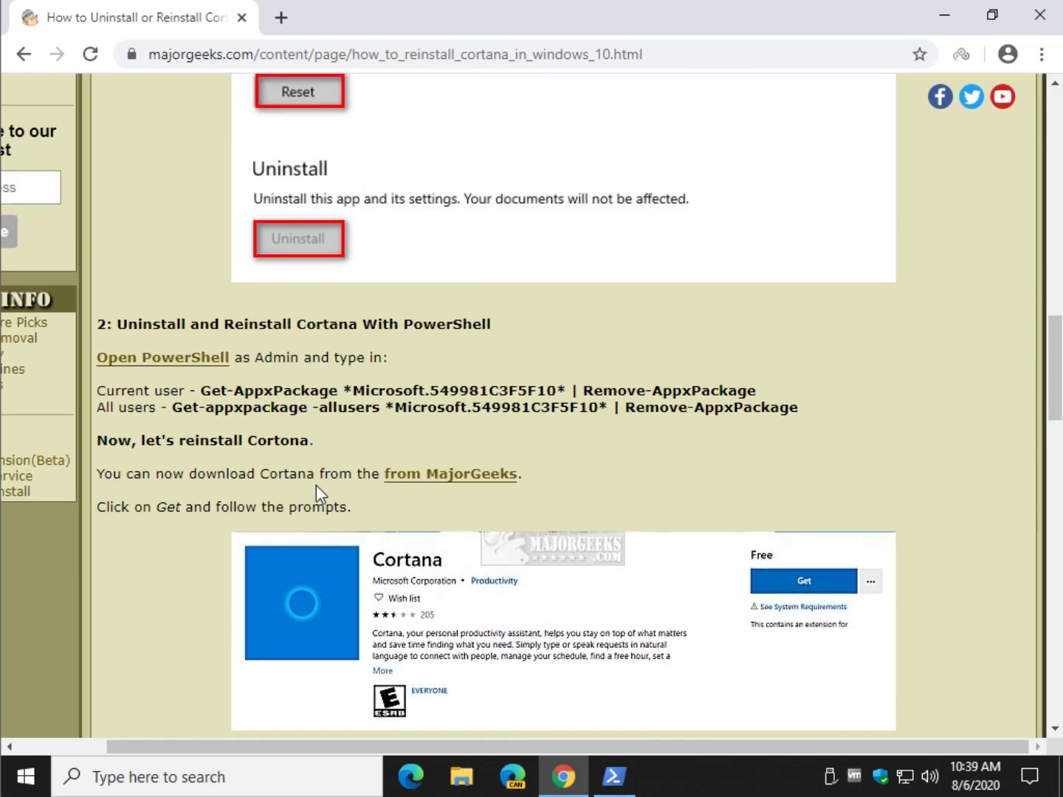
pyautogui.scroll(7, 315, 485)
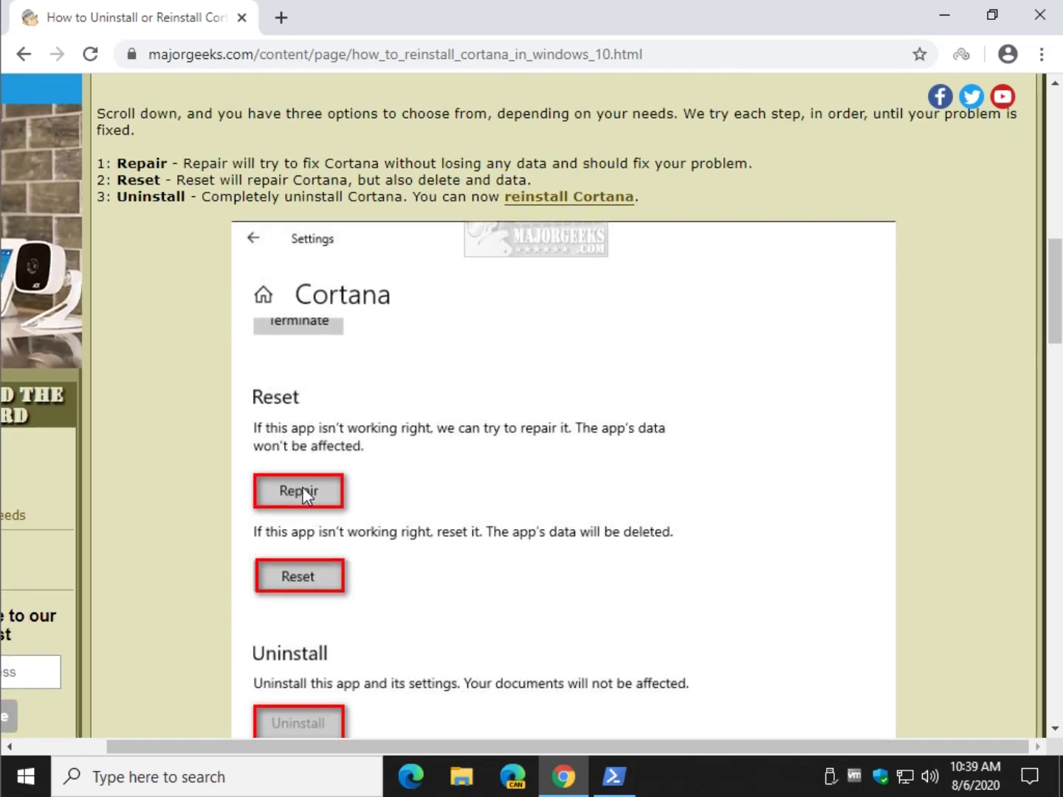
pyautogui.scroll(-2, 303, 494)
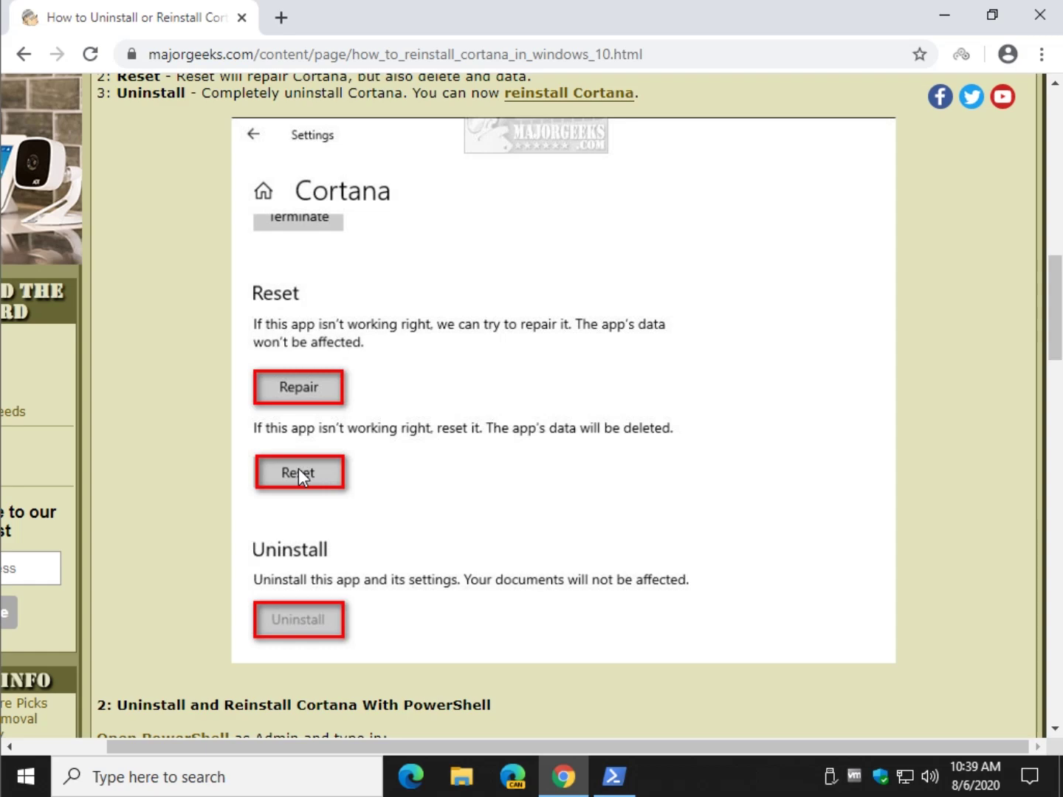
pyautogui.scroll(-5, 188, 484)
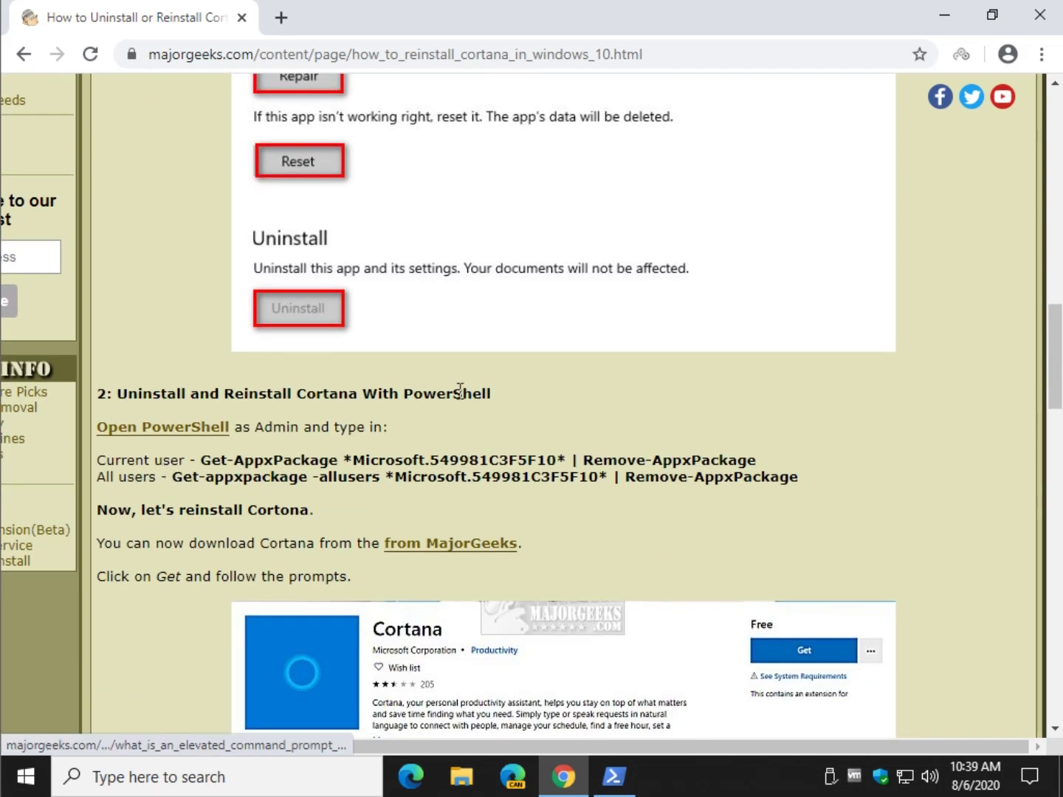
pyautogui.scroll(8, 459, 396)
pyautogui.scroll(10, 462, 416)
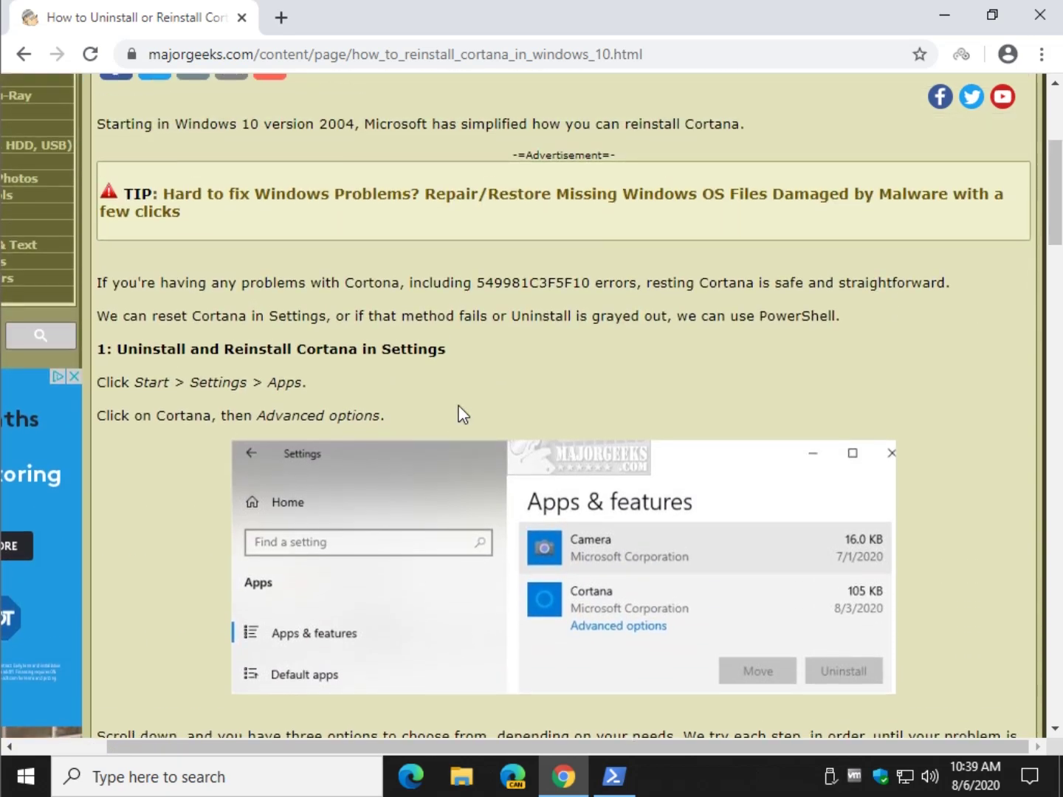
pyautogui.scroll(-2, 459, 411)
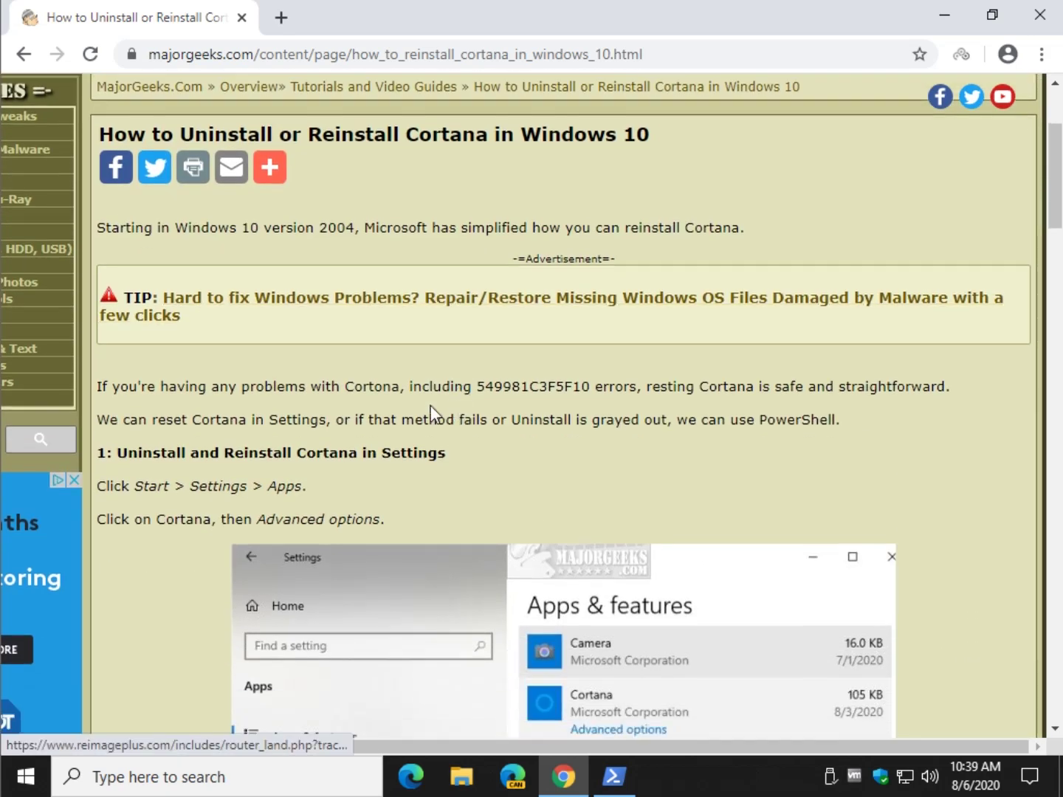